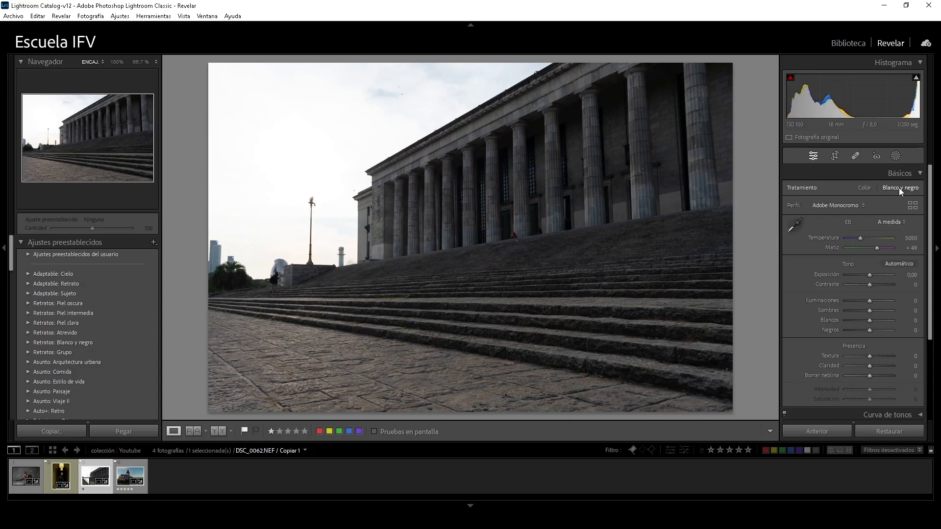
# Try the Blanco y negro treatment on the photo and return it to Color
pyautogui.click(881, 156)
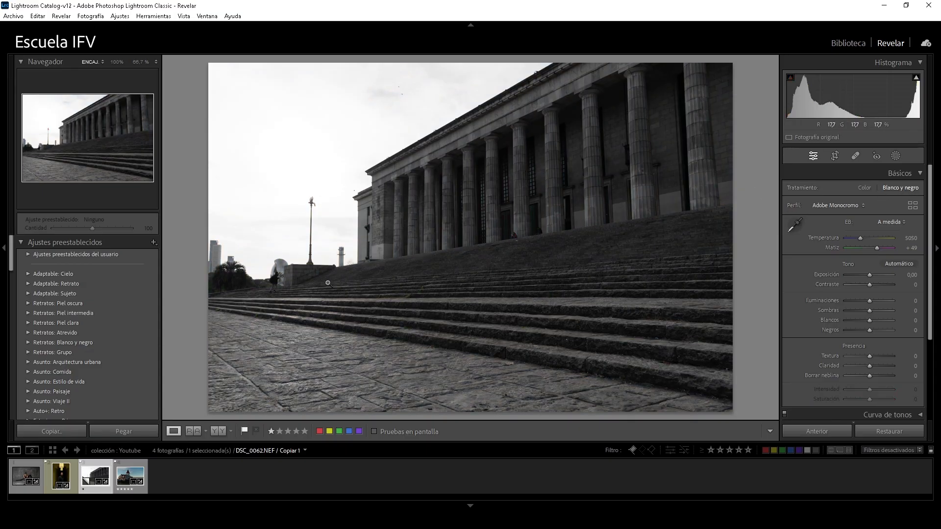
pyautogui.moveTo(931, 237); pyautogui.dragTo(932, 248)
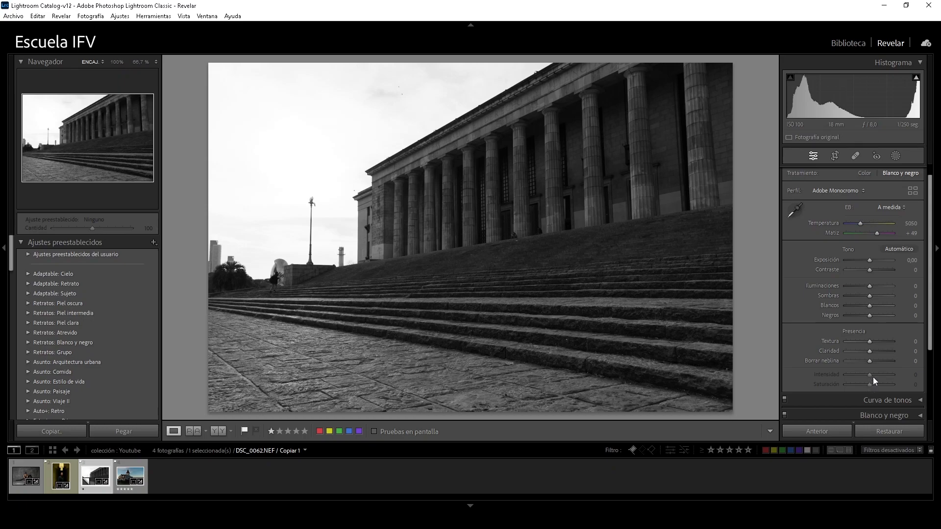
pyautogui.moveTo(931, 290); pyautogui.dragTo(933, 275)
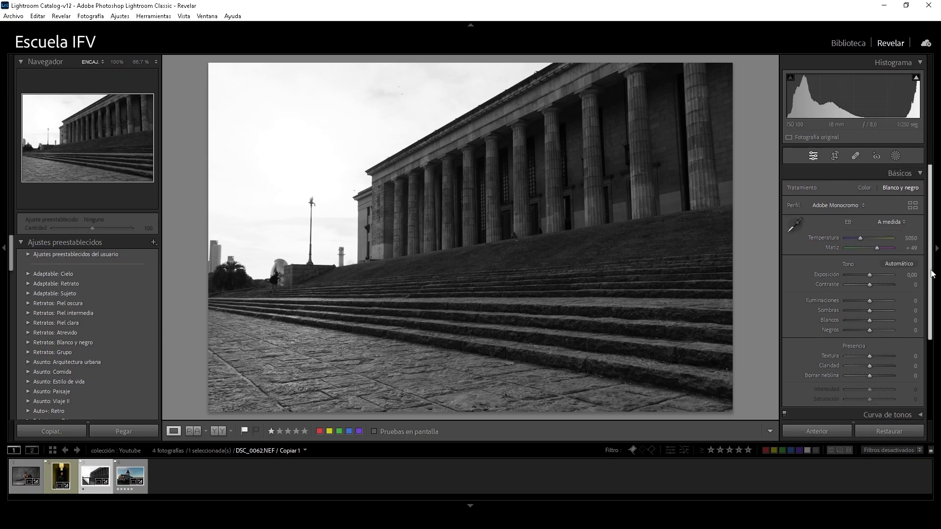
pyautogui.click(864, 188)
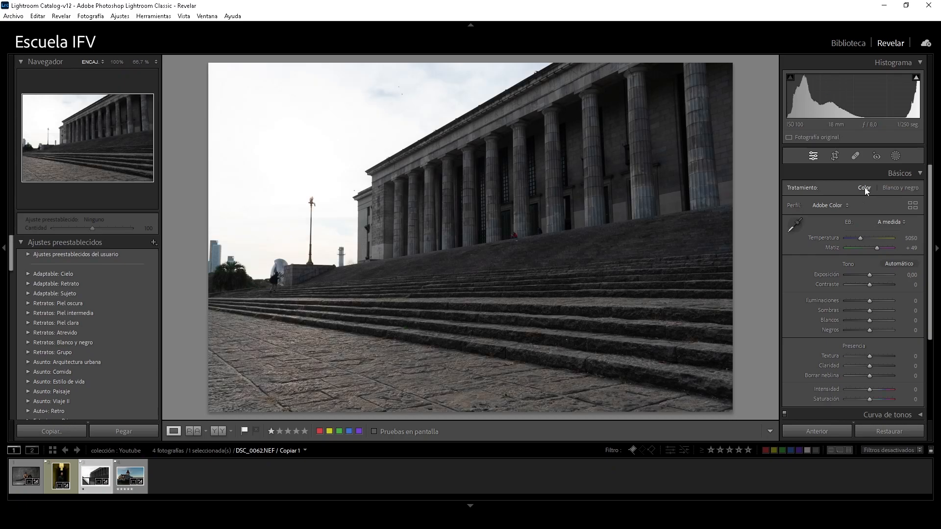
# Try the Adobe Estándar and Adobe Vivos profiles on the photo
pyautogui.click(846, 206)
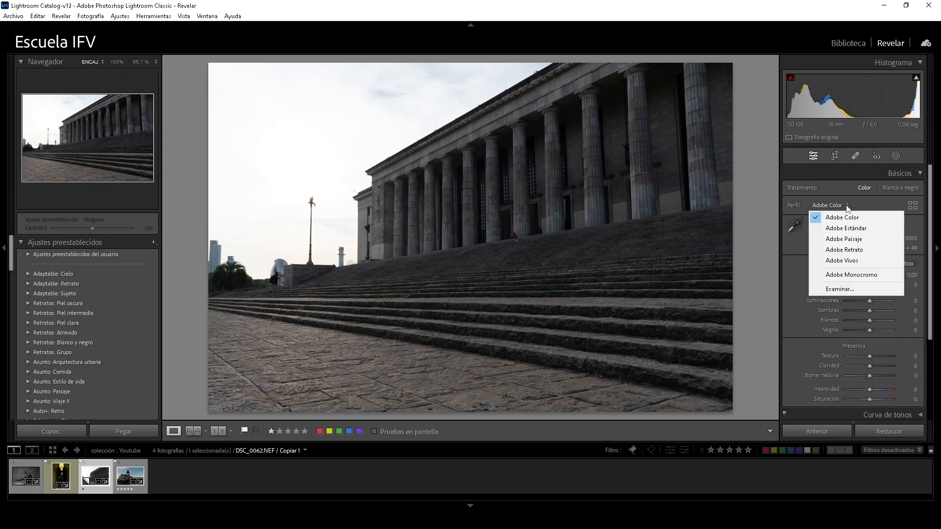
pyautogui.click(852, 229)
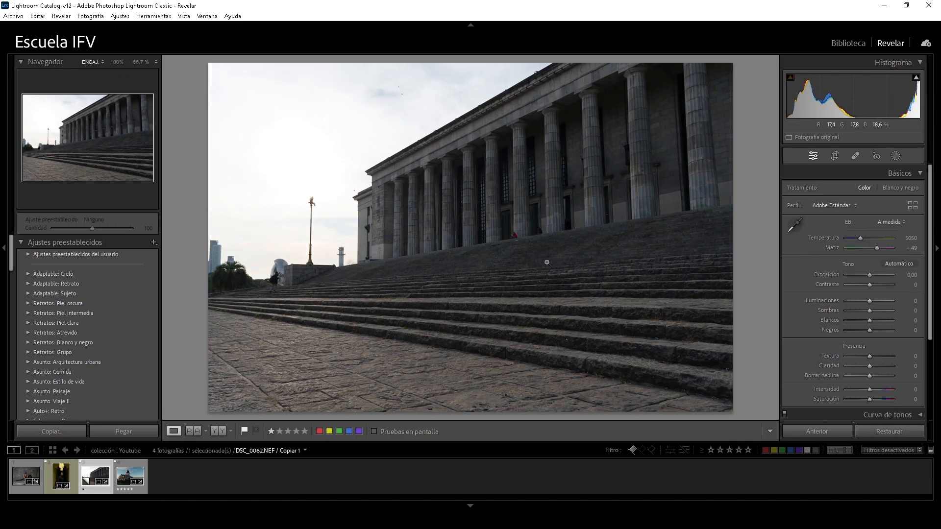
pyautogui.click(854, 206)
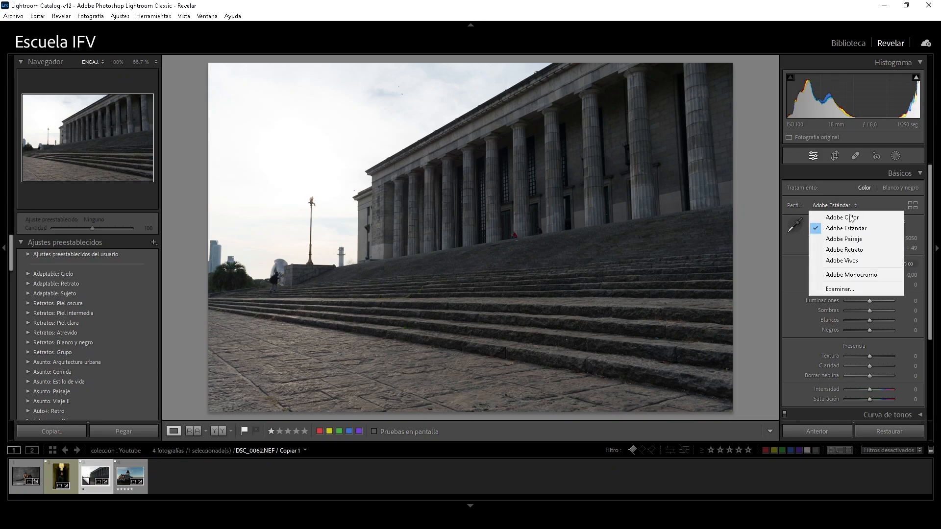
pyautogui.click(848, 263)
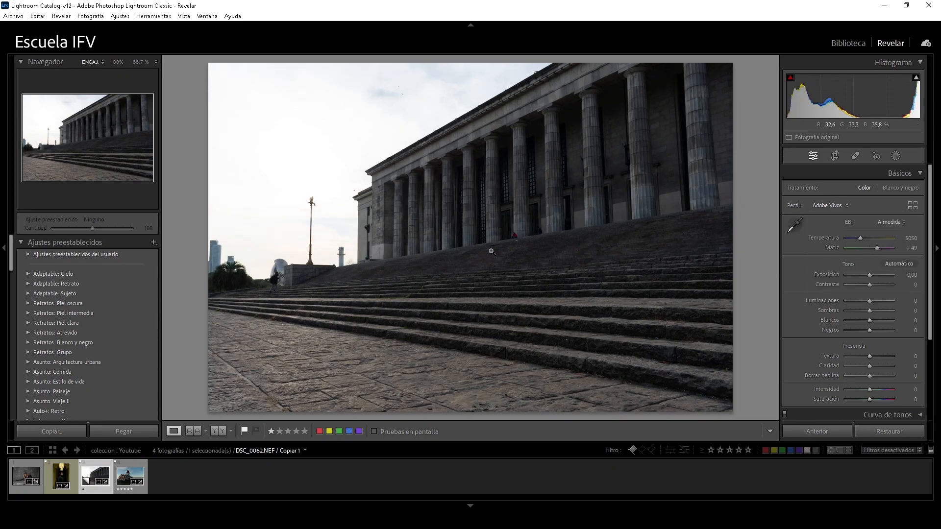
# Open the profile browser and examine the Favoritos and Adobe Raw profile groups
pyautogui.click(834, 205)
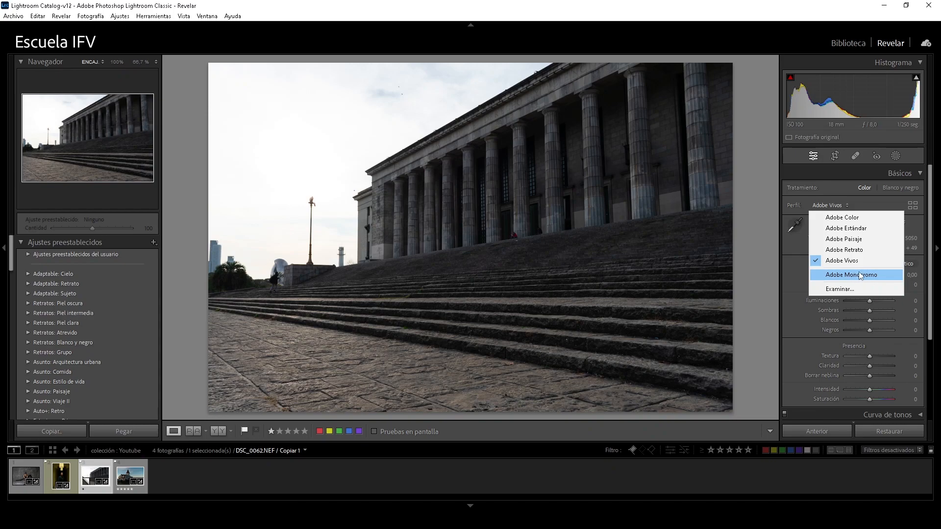
pyautogui.click(844, 289)
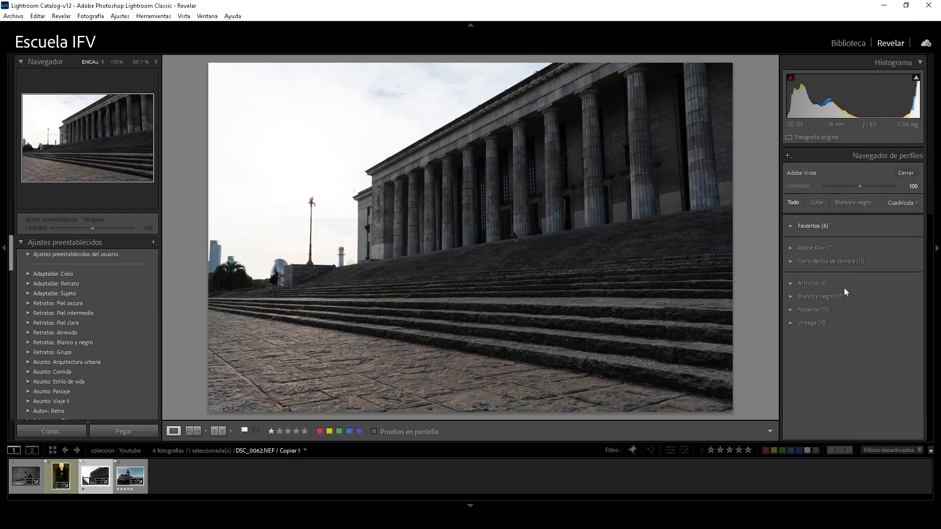
pyautogui.click(791, 227)
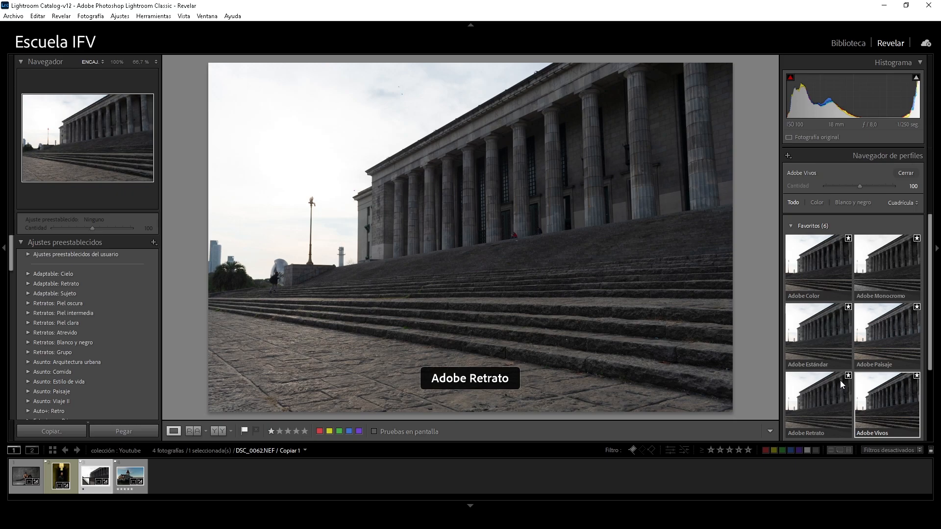
pyautogui.click(796, 226)
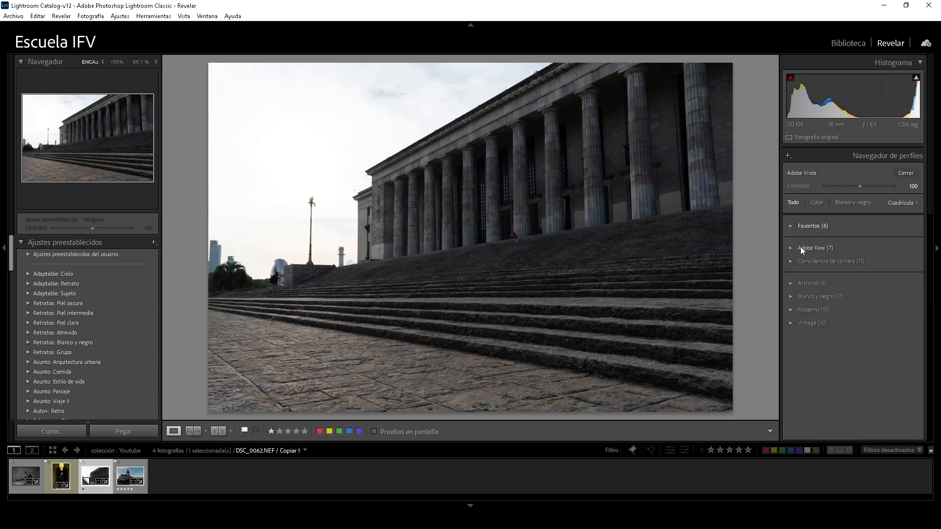
pyautogui.click(791, 248)
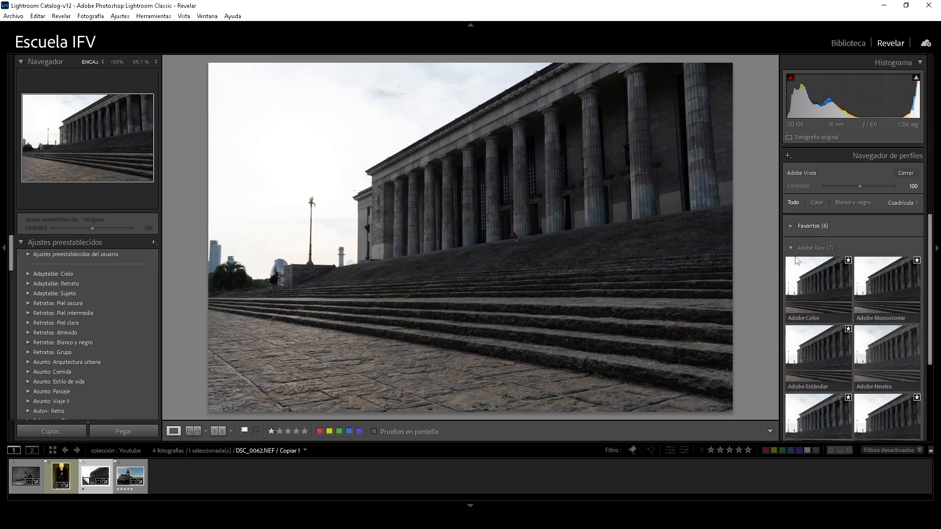
pyautogui.scroll(-2, 929, 278)
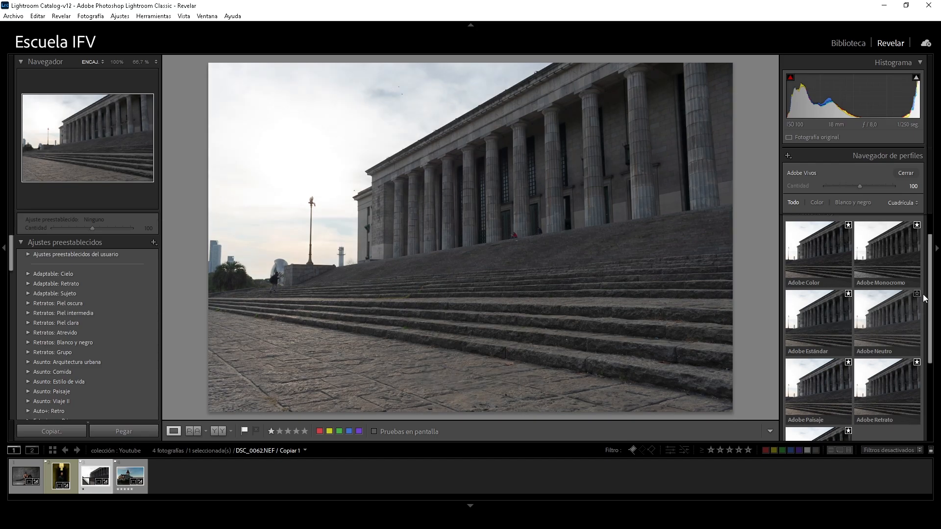
pyautogui.scroll(2, 858, 294)
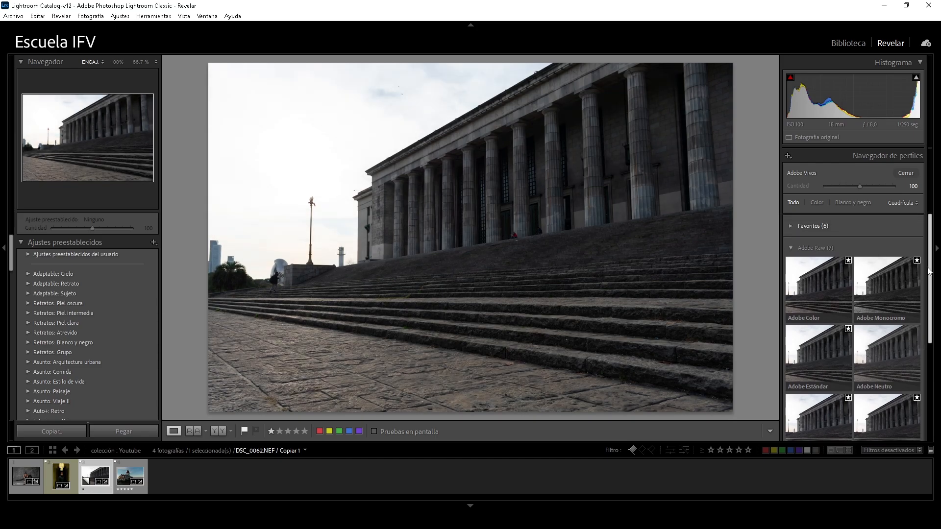
pyautogui.click(790, 248)
# Examine the Artístico profiles and close the profile browser
pyautogui.click(789, 283)
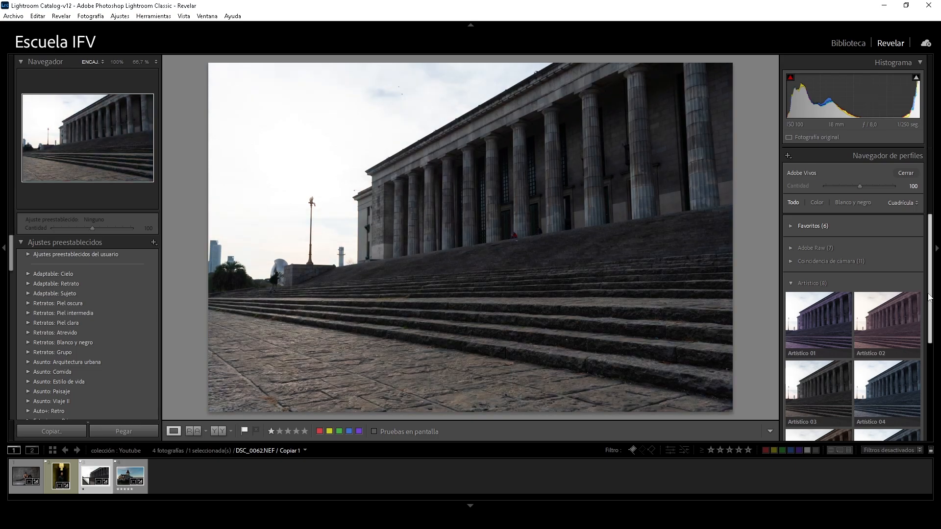
pyautogui.scroll(-3, 929, 296)
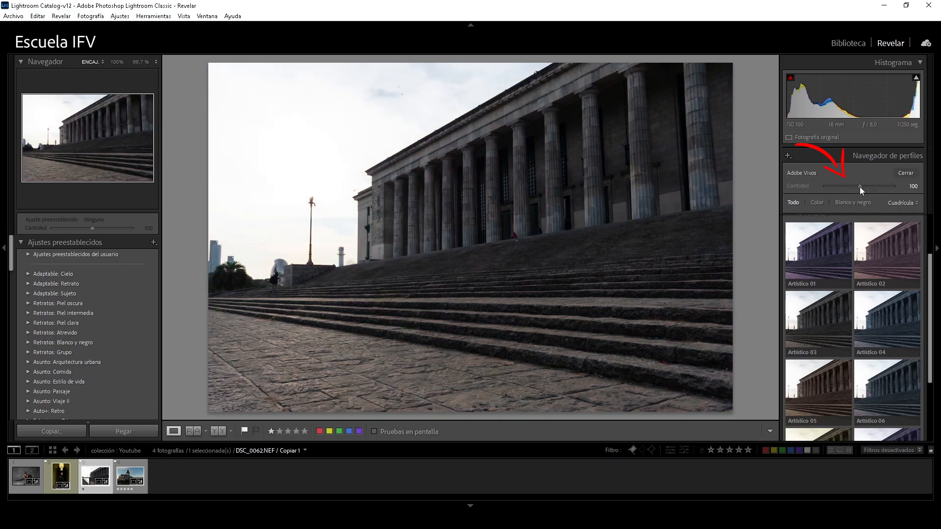
pyautogui.scroll(3, 931, 288)
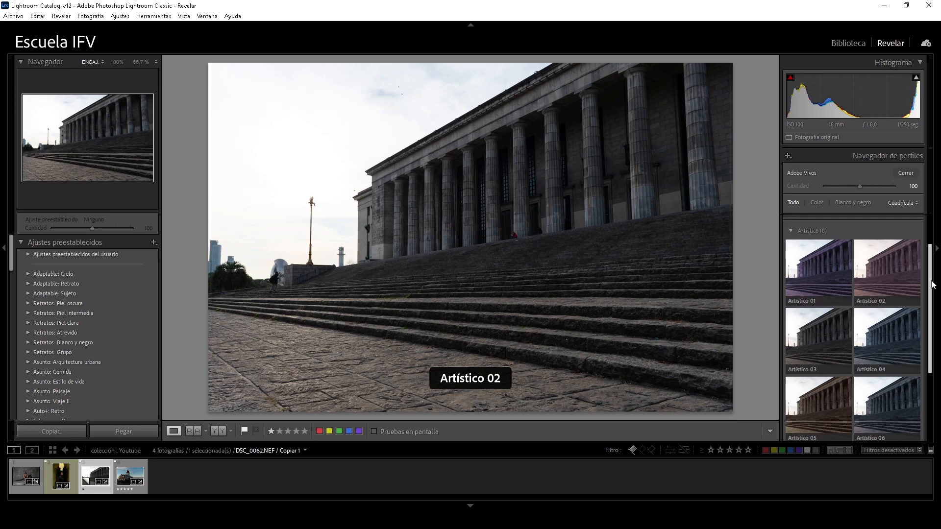
pyautogui.click(904, 173)
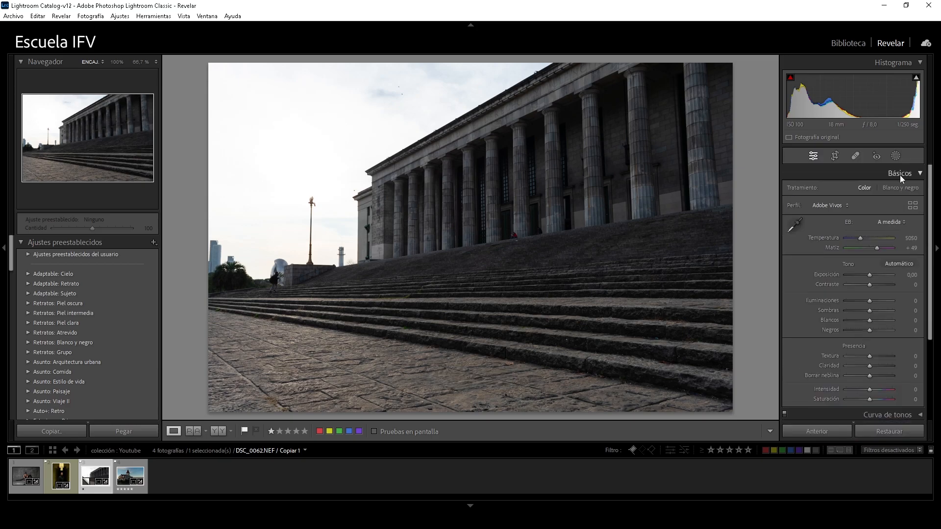
# Set the photo's profile to Adobe Color
pyautogui.click(851, 205)
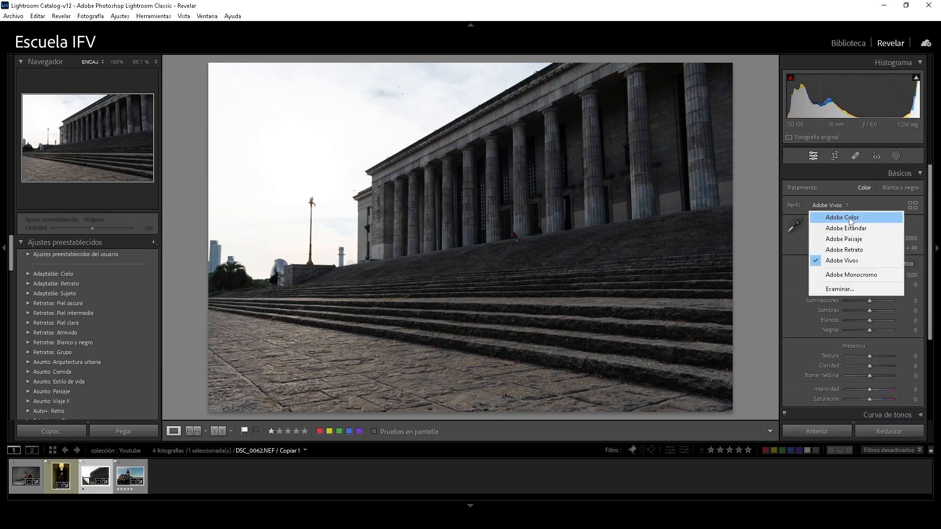
pyautogui.click(850, 218)
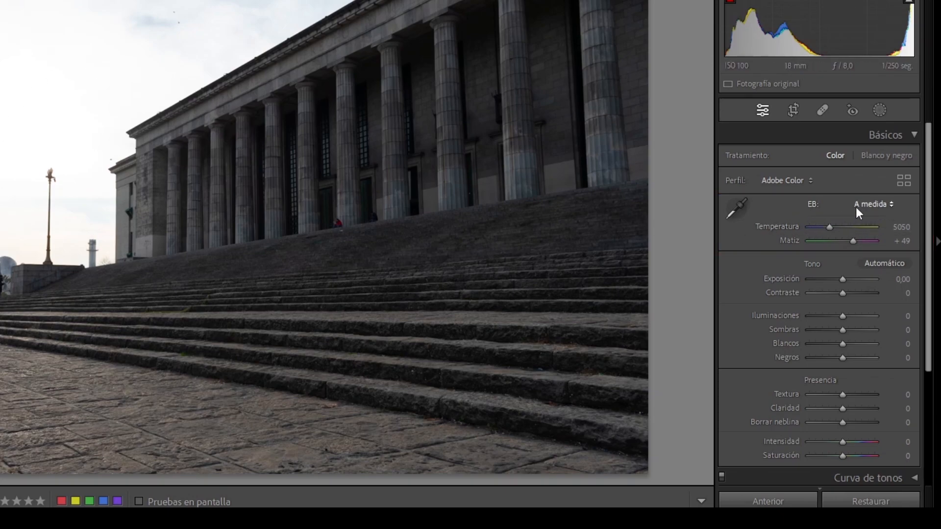
# Try the Original white balance and a Temperatura of 9153, and return Temperatura to 5050
pyautogui.click(890, 204)
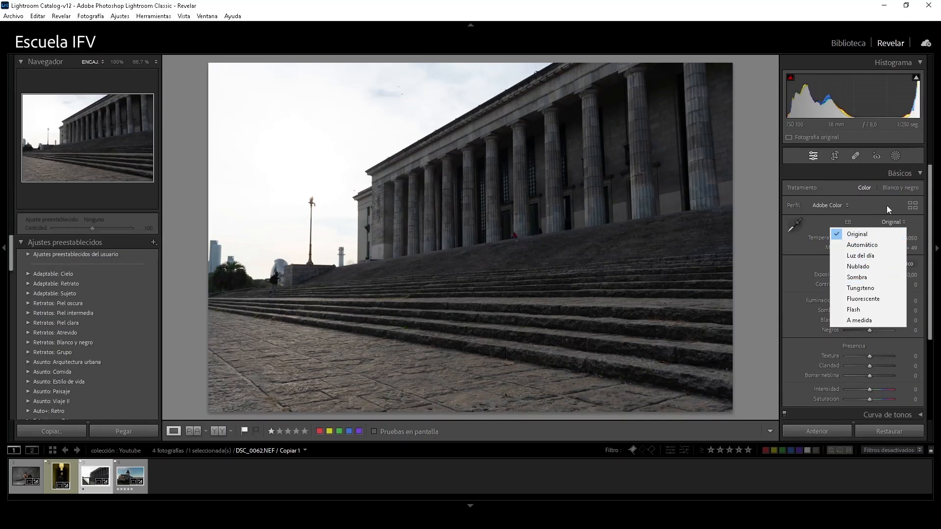
pyautogui.click(915, 221)
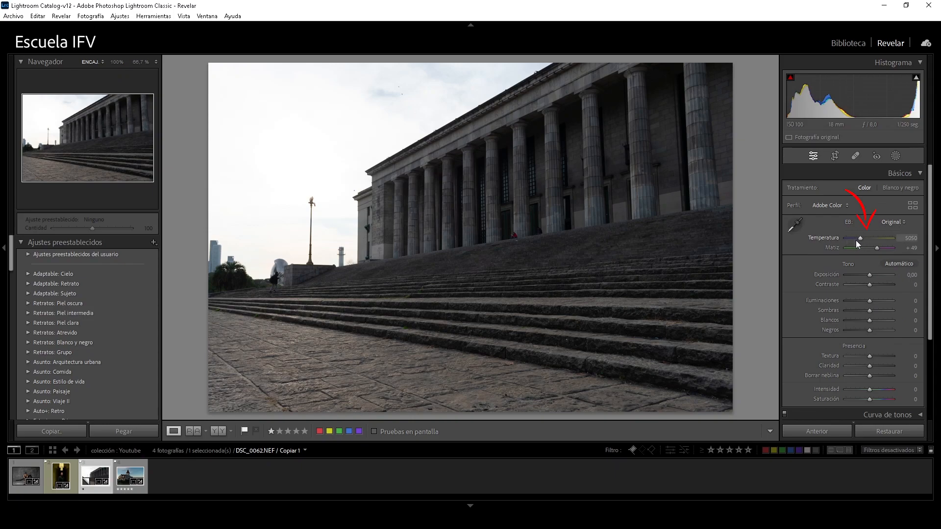
pyautogui.moveTo(861, 237)
pyautogui.mouseDown()
pyautogui.moveTo(886, 247)
pyautogui.moveTo(875, 246)
pyautogui.moveTo(877, 238)
pyautogui.mouseUp()
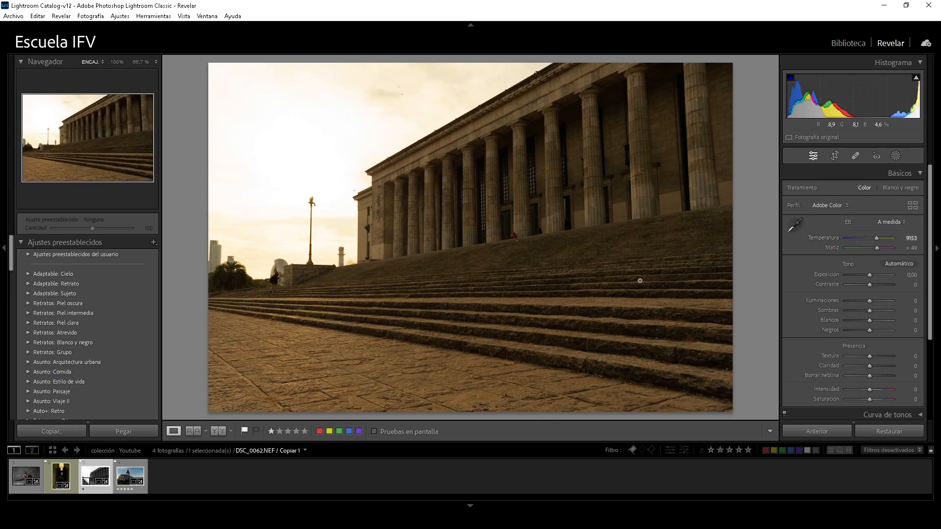
pyautogui.moveTo(878, 248); pyautogui.dragTo(861, 238)
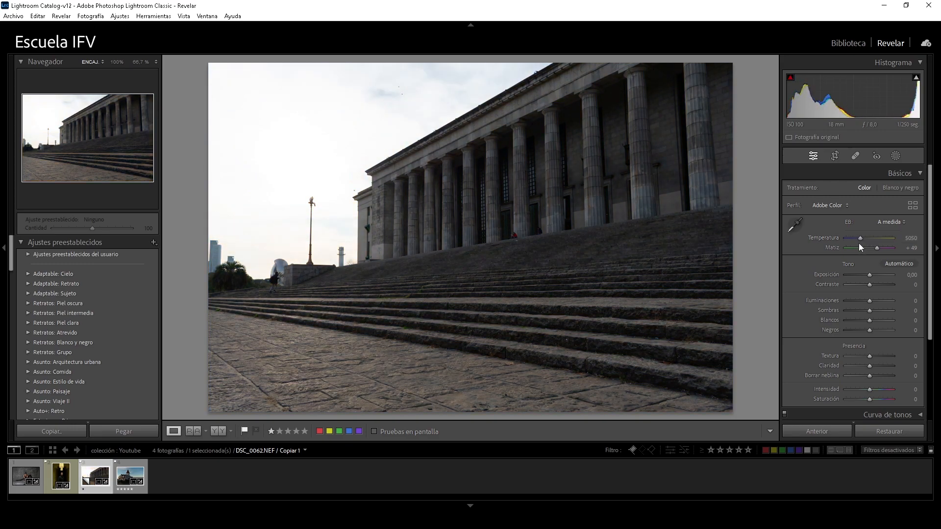
# Sample a neutral tone on the stone pavement with the white balance selector and set Temperatura to 4737
pyautogui.click(796, 227)
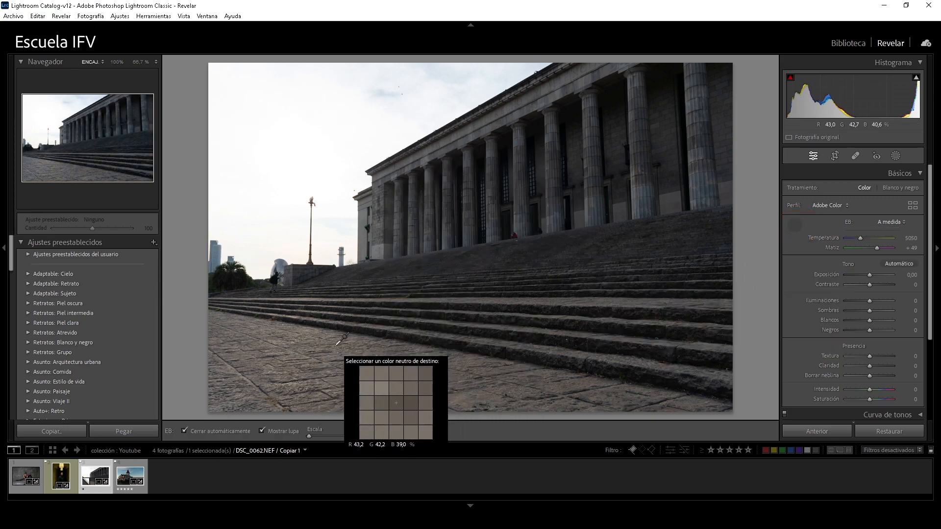
pyautogui.click(276, 340)
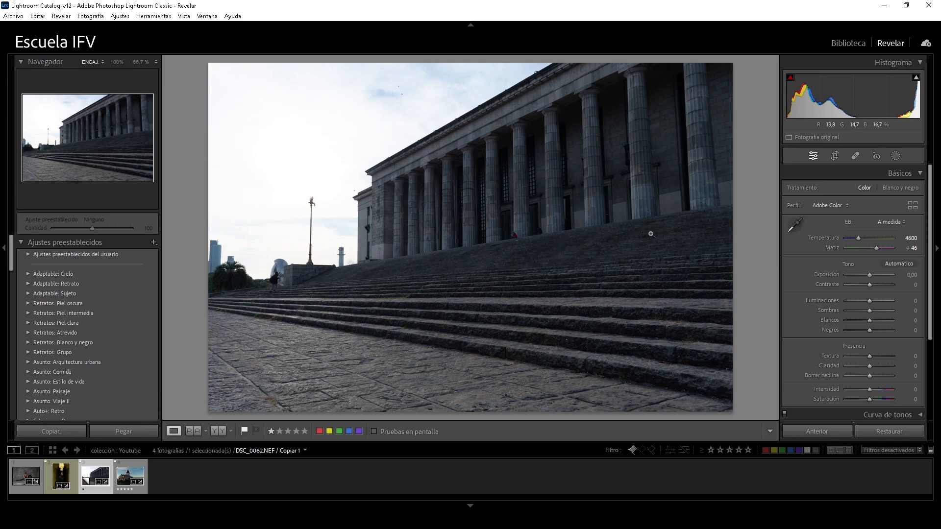
pyautogui.click(903, 223)
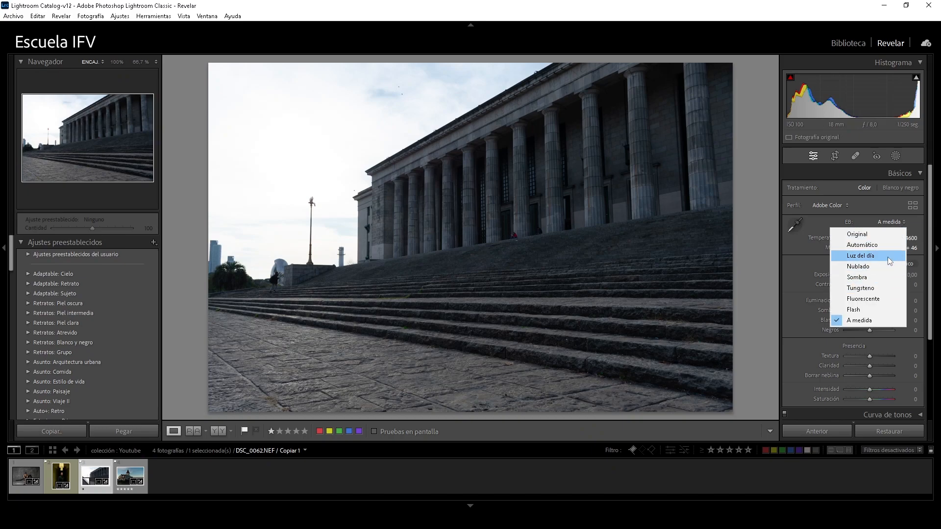
pyautogui.click(918, 222)
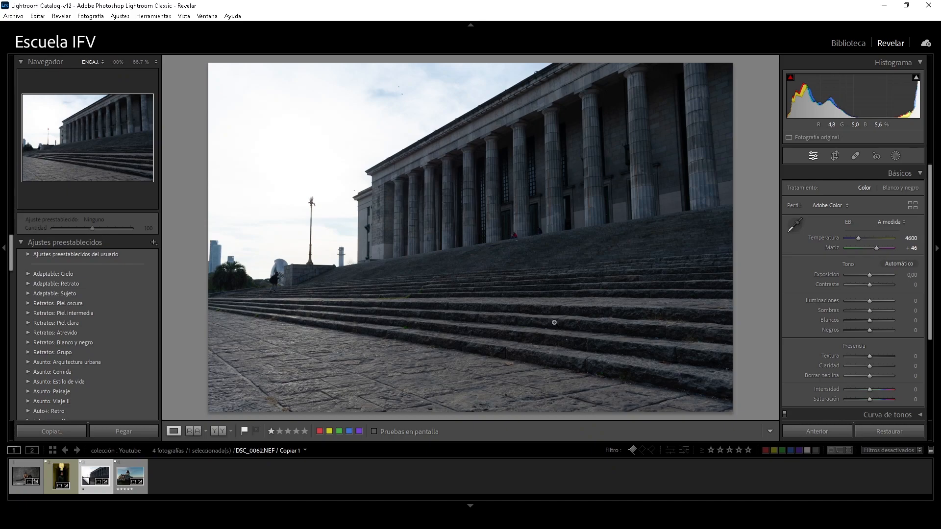
pyautogui.moveTo(859, 240); pyautogui.dragTo(858, 239)
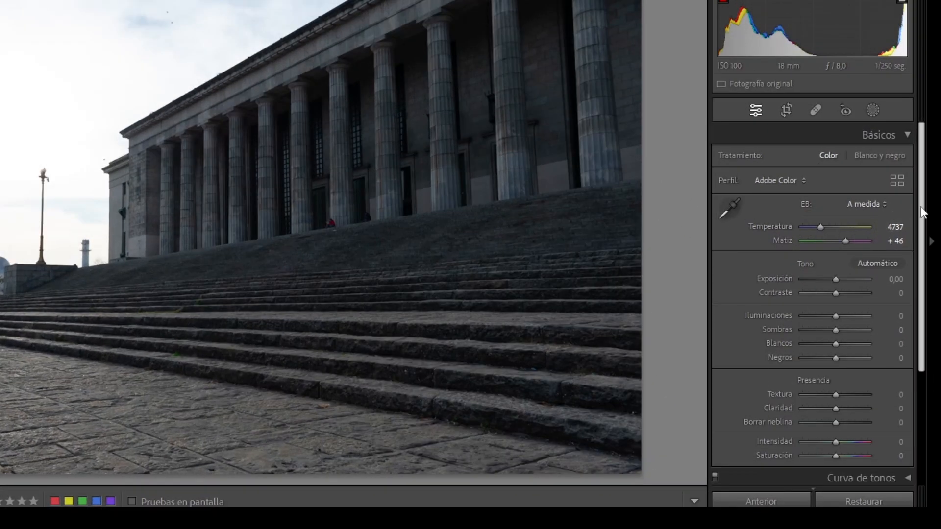
# Try the automatic tone adjustment on the photo and undo it
pyautogui.scroll(-2, 923, 226)
pyautogui.scroll(-3, 923, 225)
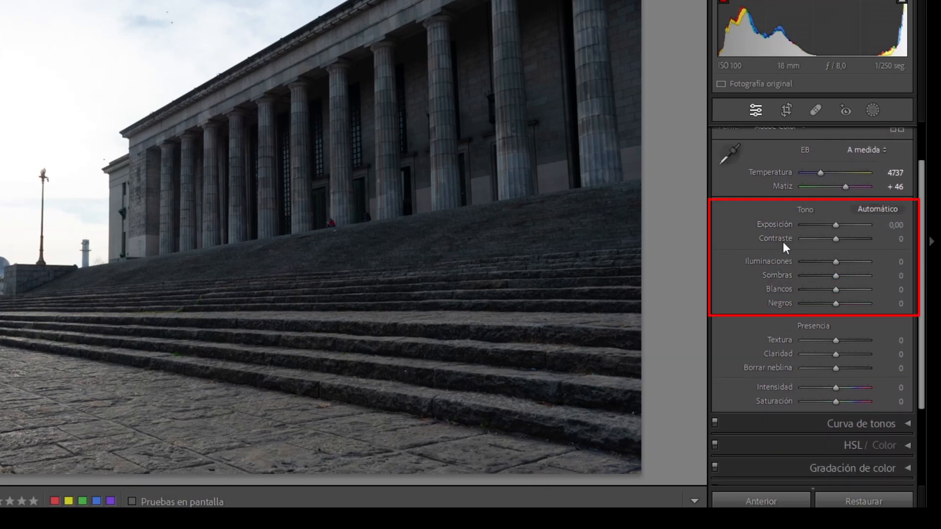
pyautogui.click(884, 210)
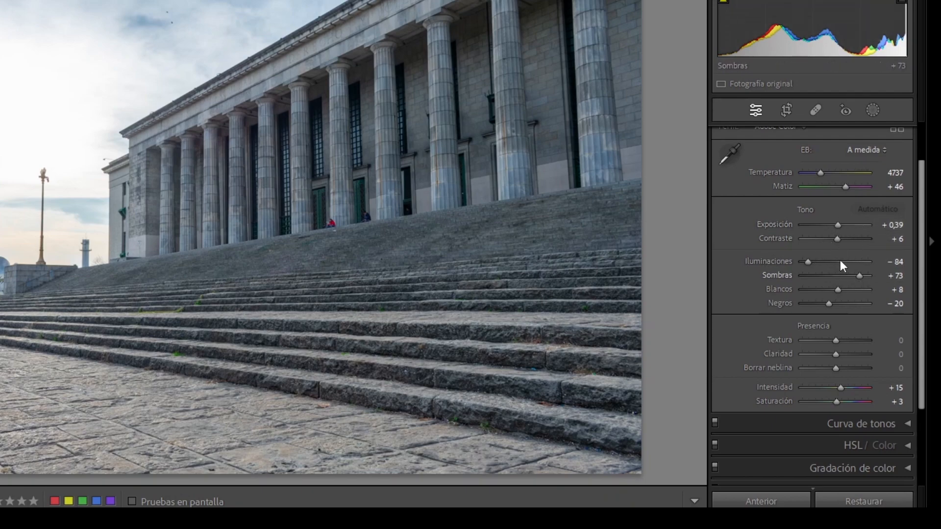
pyautogui.hotkey('ctrl', 'z')
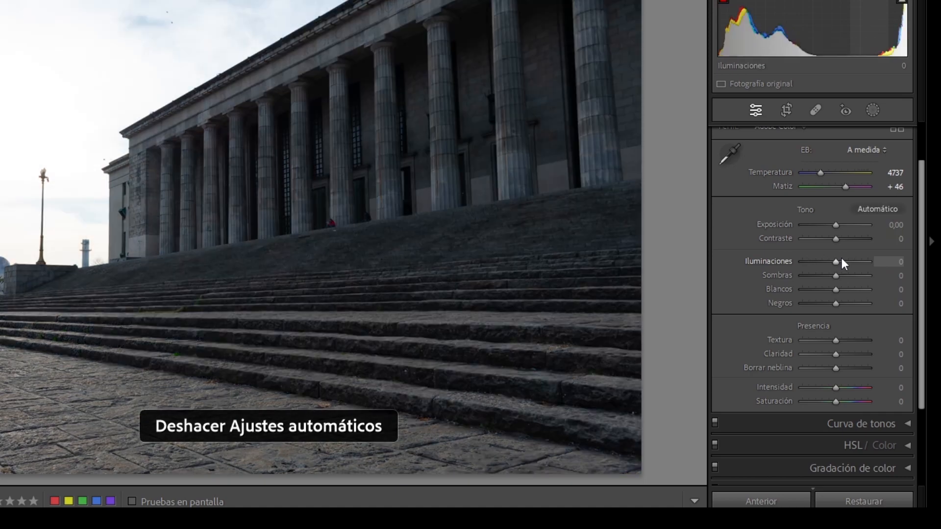
# Test a lower Exposición, reset it, and raise Exposición to +0,58
pyautogui.moveTo(837, 223)
pyautogui.mouseDown()
pyautogui.moveTo(854, 225)
pyautogui.moveTo(818, 230)
pyautogui.moveTo(828, 229)
pyautogui.mouseUp()
pyautogui.doubleClick(829, 228)
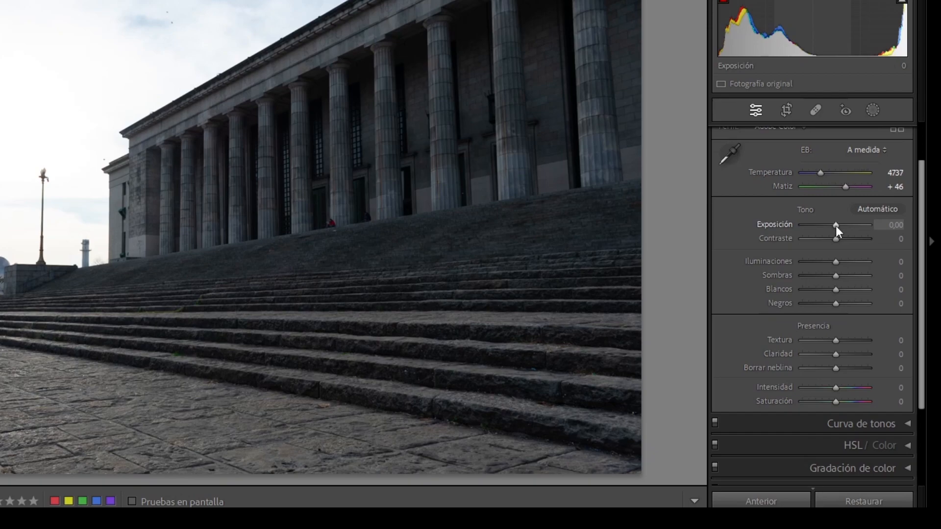
pyautogui.moveTo(835, 225); pyautogui.dragTo(839, 226)
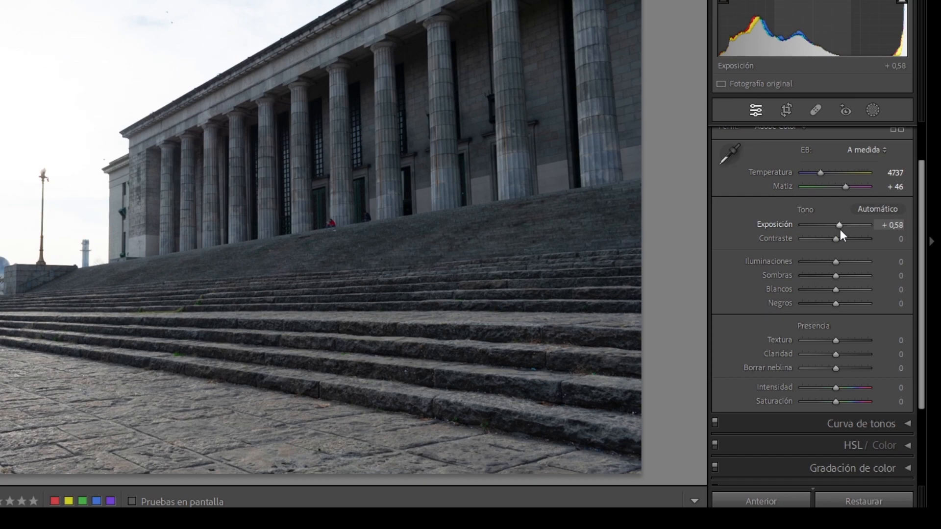
# Reset Exposición to 0, then test Contraste twice at +100 and −100 and reset it to 0
pyautogui.doubleClick(839, 225)
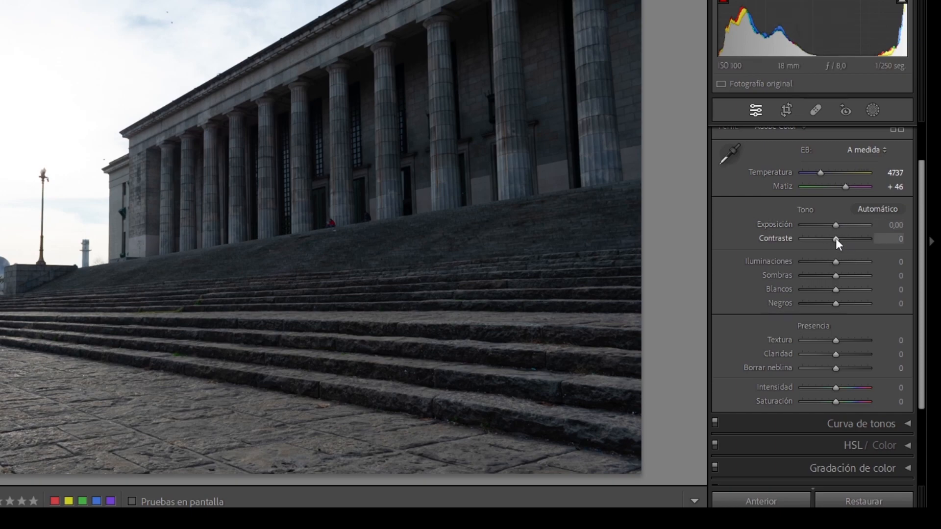
pyautogui.moveTo(836, 238); pyautogui.dragTo(870, 238)
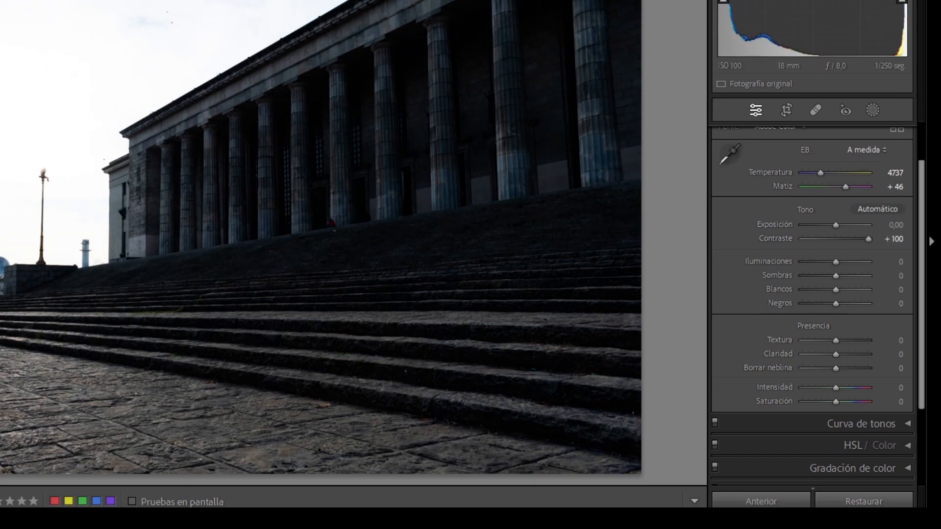
pyautogui.moveTo(870, 239); pyautogui.dragTo(798, 241)
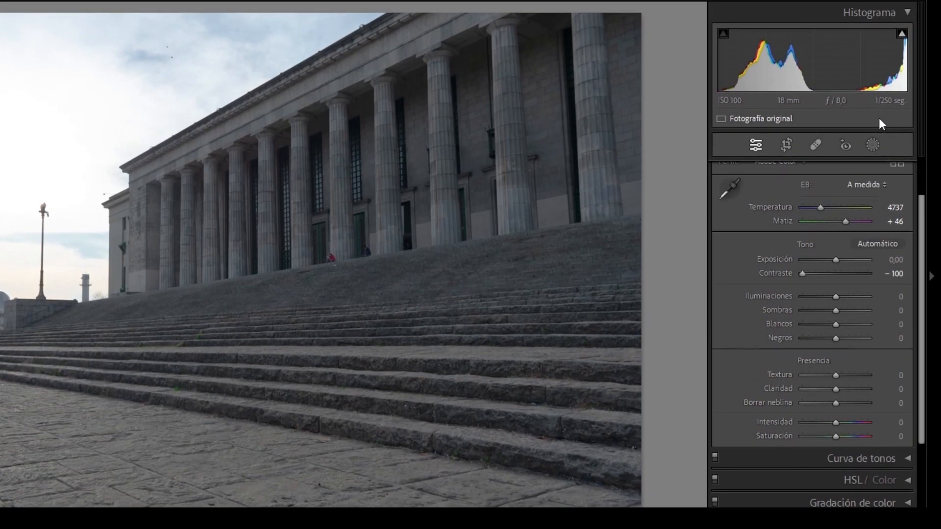
pyautogui.doubleClick(804, 275)
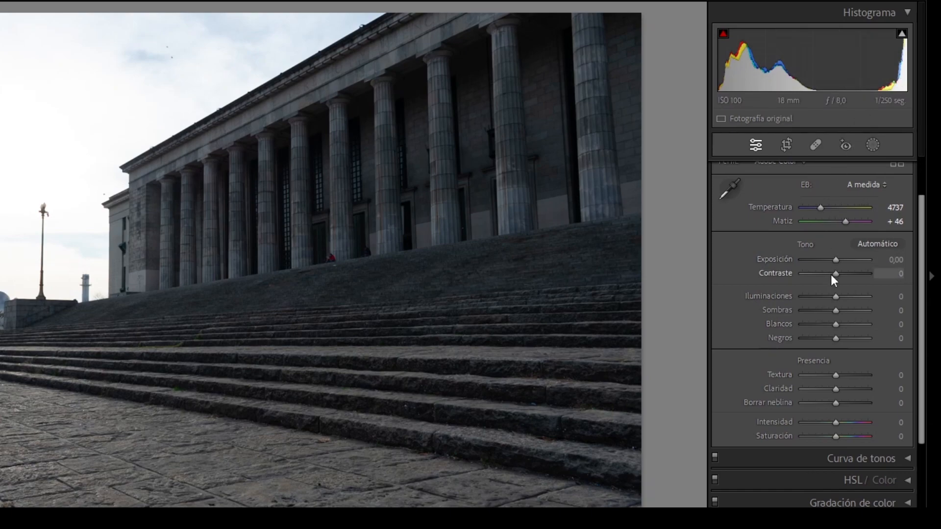
pyautogui.moveTo(838, 274); pyautogui.dragTo(875, 273)
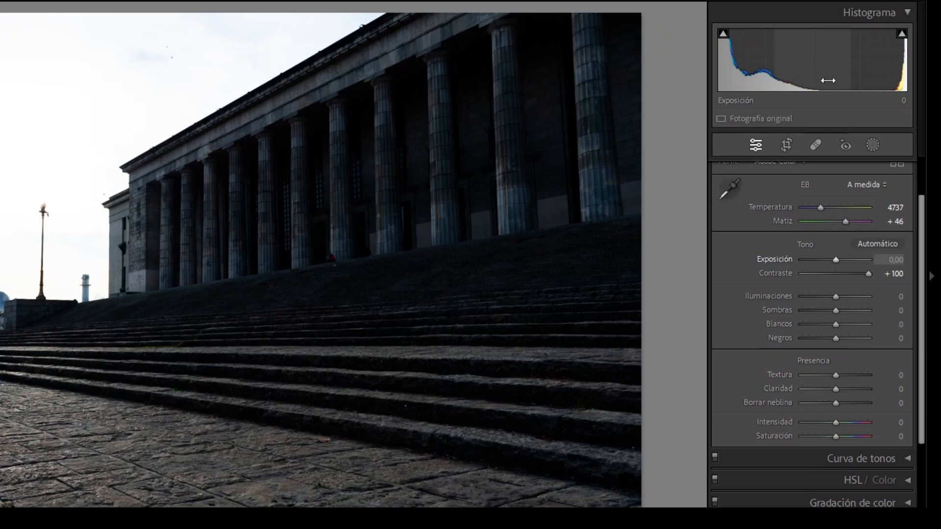
pyautogui.moveTo(869, 273); pyautogui.dragTo(794, 284)
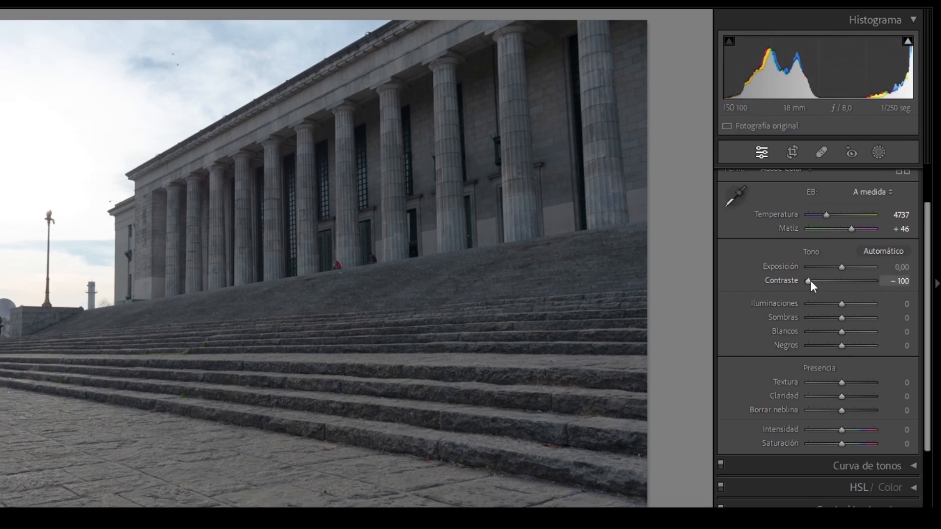
pyautogui.doubleClick(810, 280)
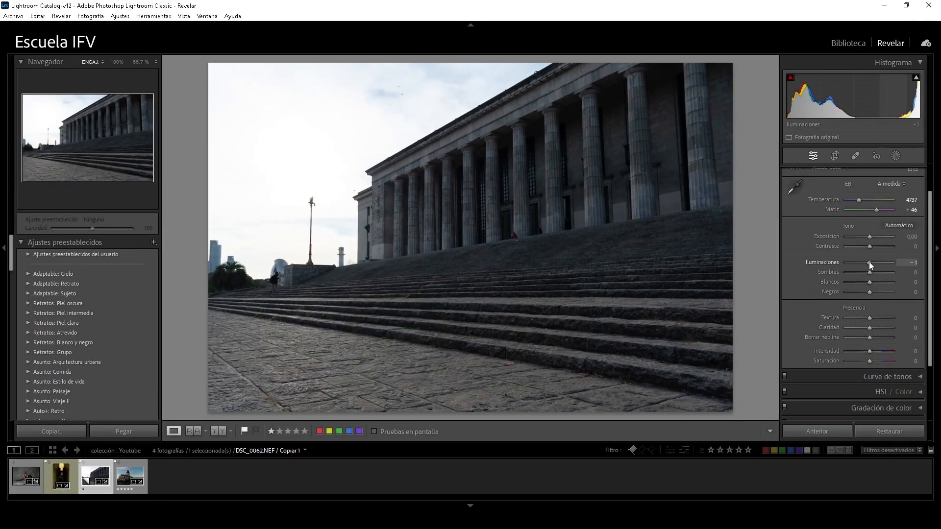
# Lower Iluminaciones to −68, raise Sombras to +62, and test Blancos before returning it to 0
pyautogui.moveTo(841, 303); pyautogui.dragTo(834, 304)
pyautogui.moveTo(865, 263); pyautogui.dragTo(854, 265)
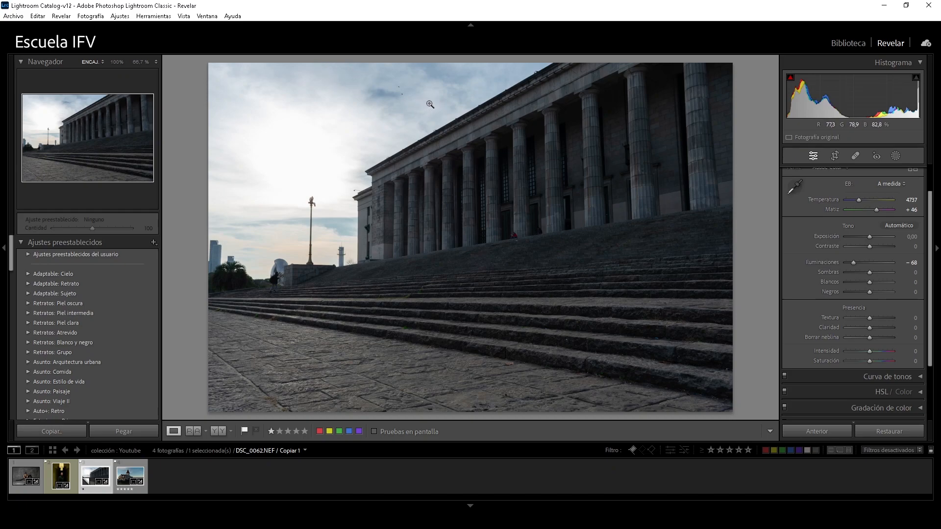
pyautogui.moveTo(872, 271); pyautogui.dragTo(885, 270)
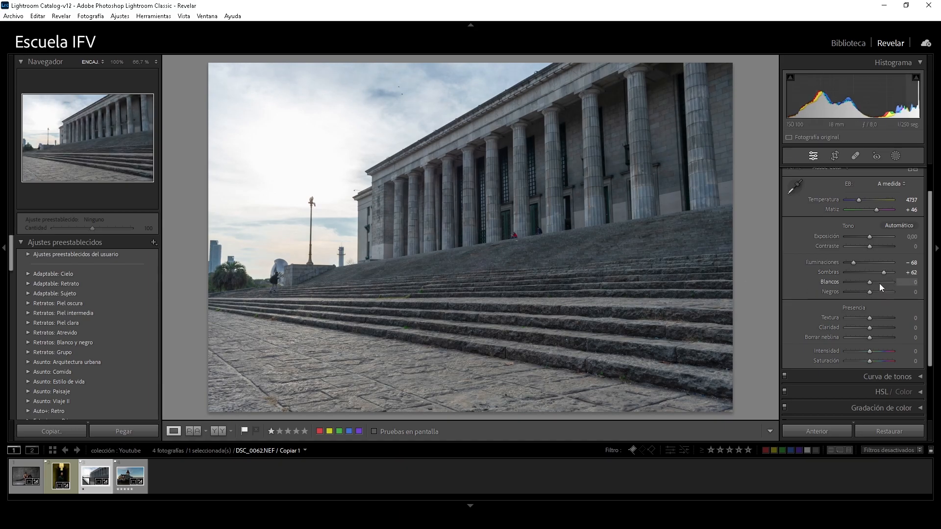
pyautogui.moveTo(869, 280)
pyautogui.mouseDown()
pyautogui.moveTo(823, 284)
pyautogui.moveTo(902, 283)
pyautogui.moveTo(875, 286)
pyautogui.mouseUp()
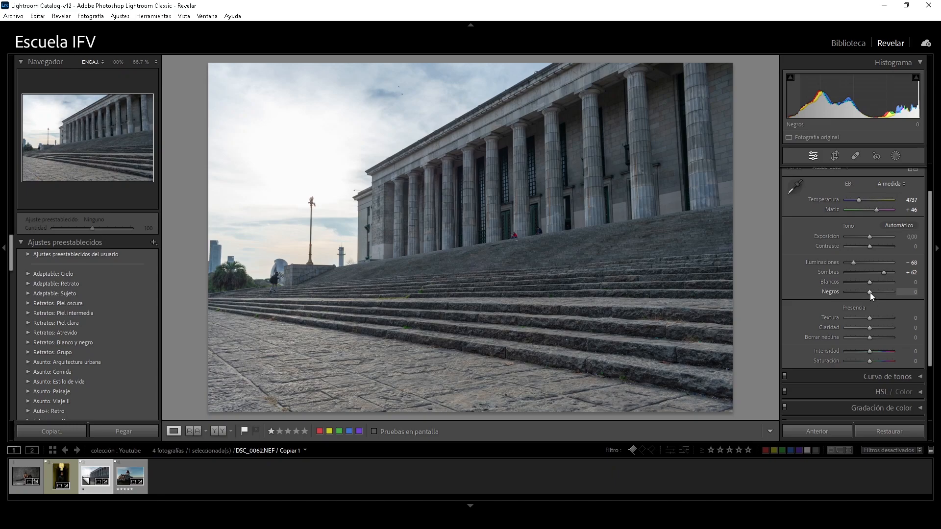
# Set Iluminaciones to −60, Sombras to +22, Blancos to −39 and Negros to −22
pyautogui.moveTo(868, 293); pyautogui.dragTo(858, 263)
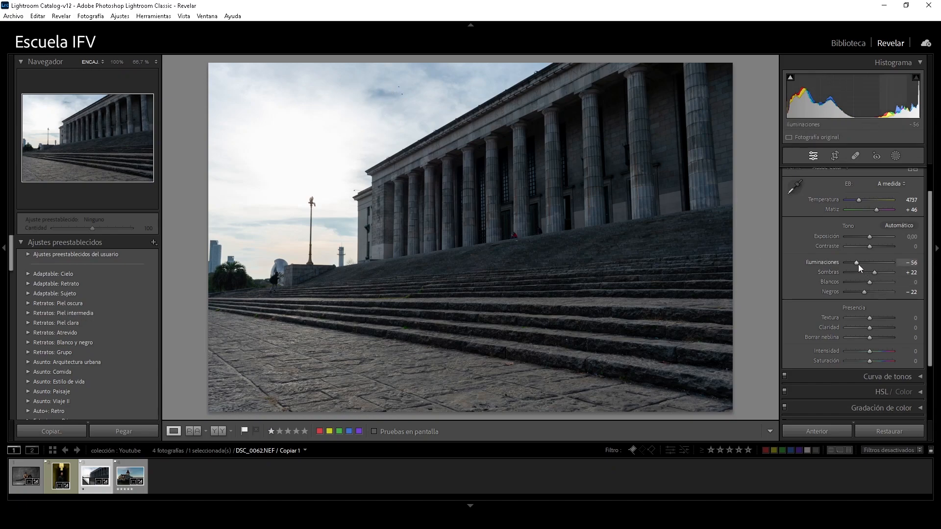
pyautogui.moveTo(857, 263); pyautogui.dragTo(855, 263)
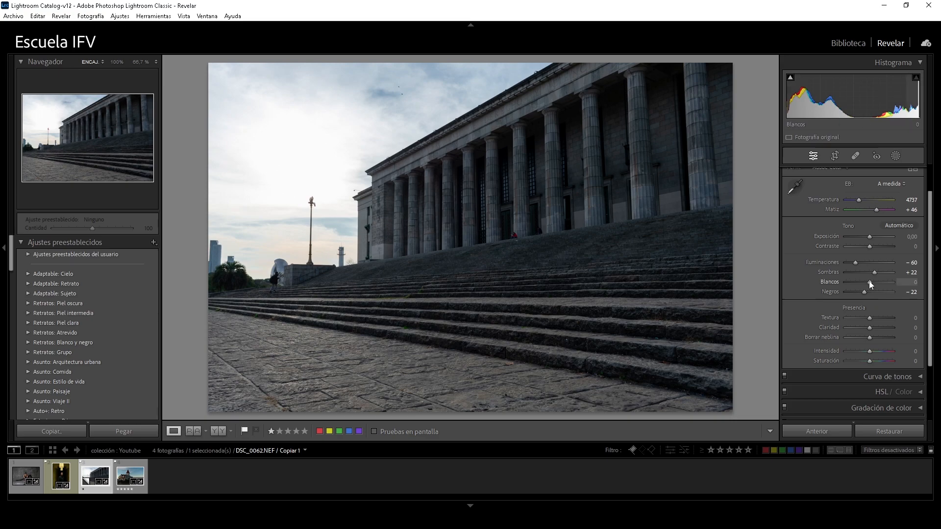
pyautogui.moveTo(867, 281); pyautogui.dragTo(860, 281)
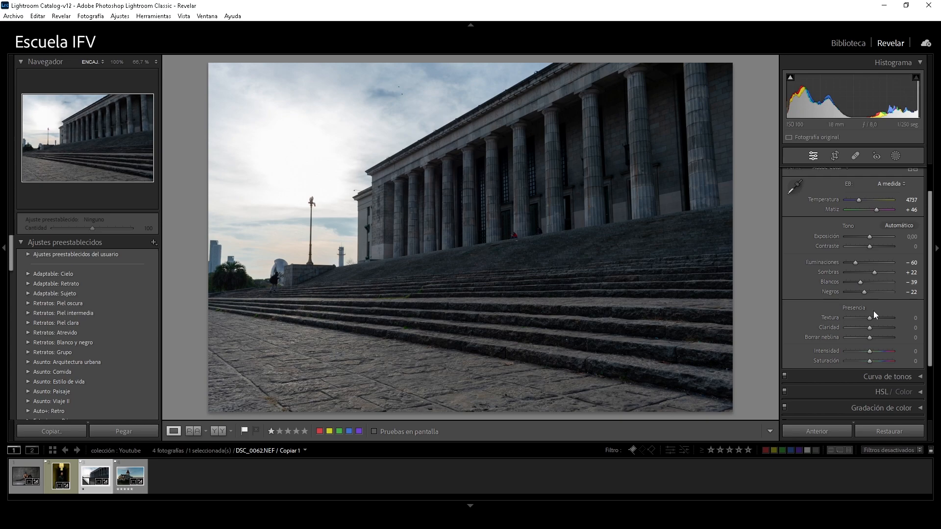
# Try Sombras at +41, reset Sombras and Iluminaciones, then test Iluminaciones at +66 and reset it
pyautogui.moveTo(872, 271); pyautogui.dragTo(879, 273)
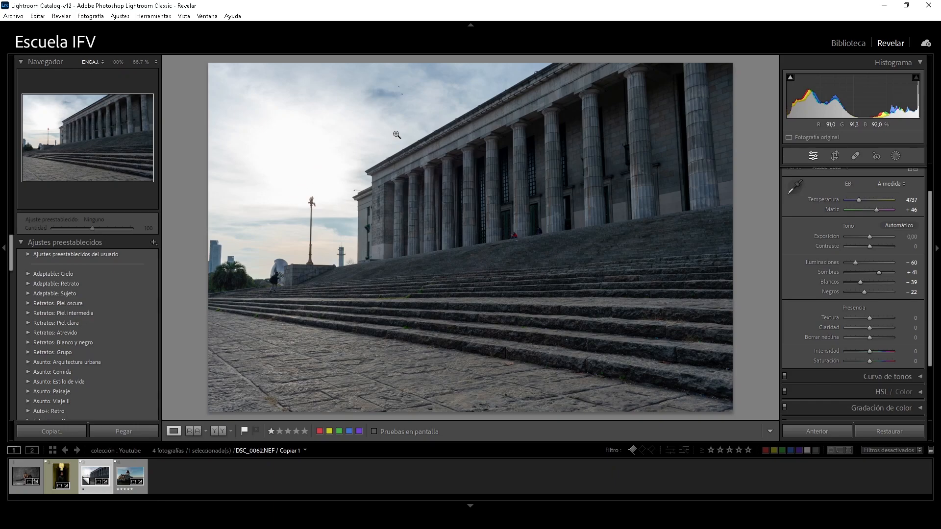
pyautogui.doubleClick(881, 273)
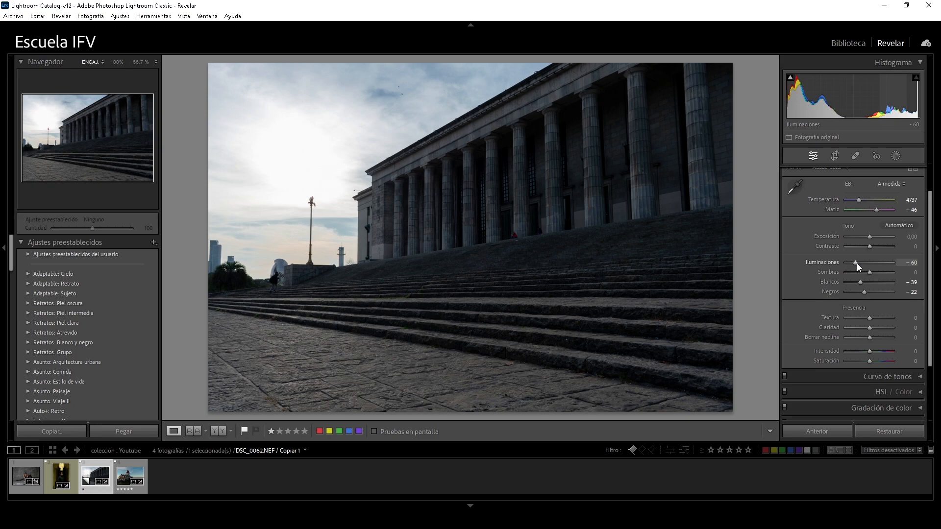
pyautogui.doubleClick(857, 263)
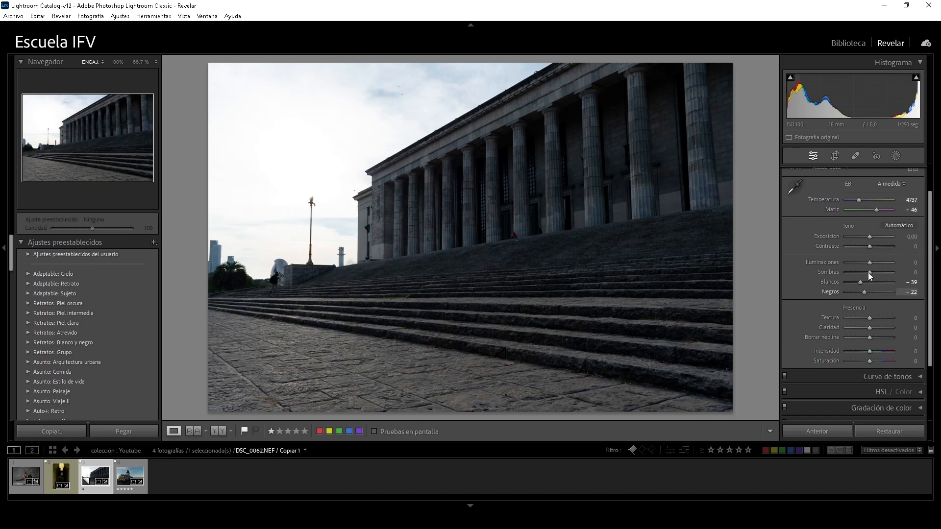
pyautogui.moveTo(865, 261); pyautogui.dragTo(885, 265)
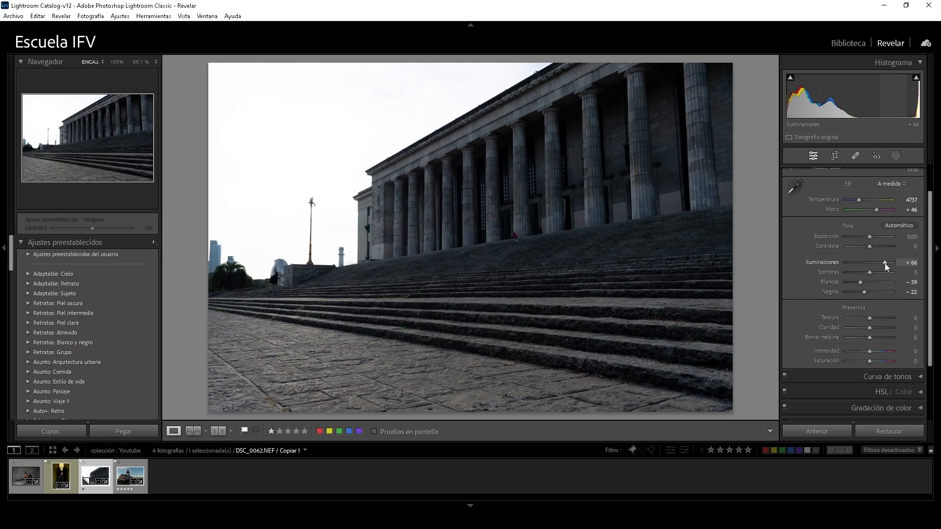
pyautogui.doubleClick(884, 263)
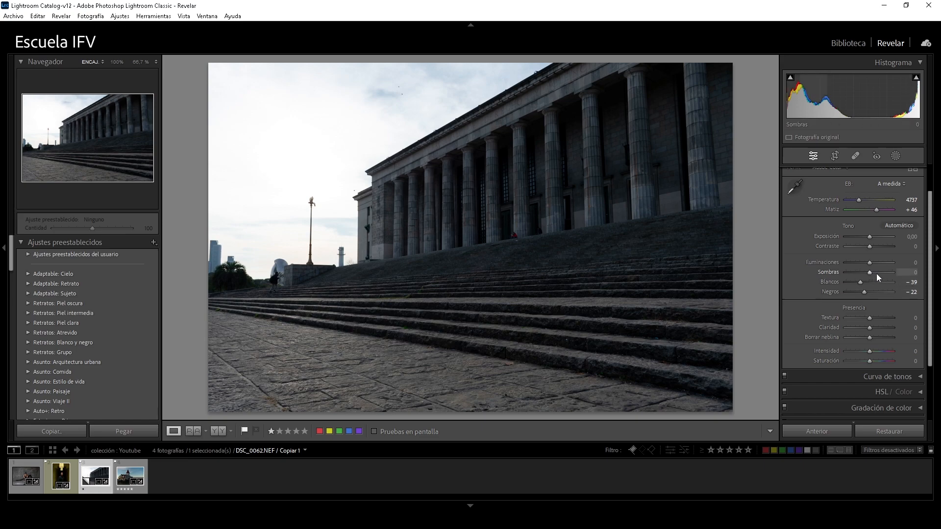
# Set Sombras to +37 and Iluminaciones to −66, and refine them to +45 and −73
pyautogui.moveTo(870, 273); pyautogui.dragTo(879, 271)
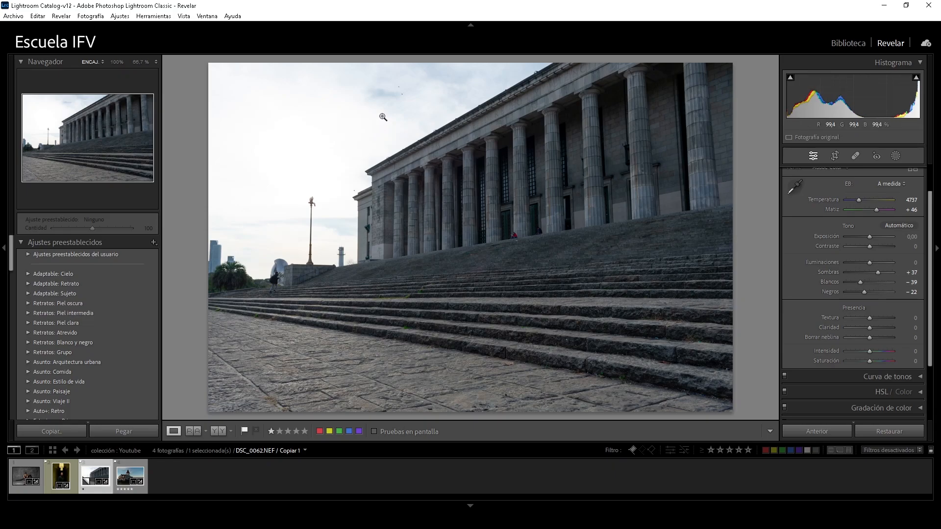
pyautogui.moveTo(870, 261); pyautogui.dragTo(853, 263)
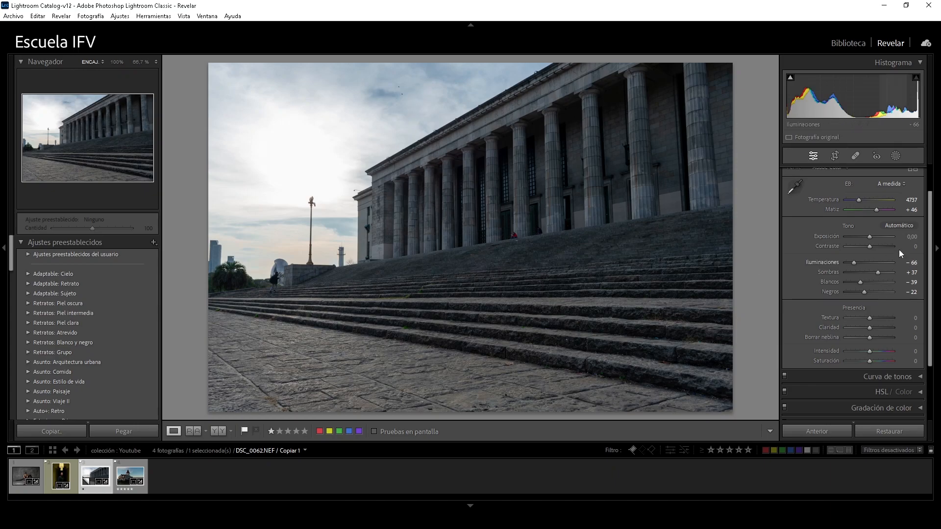
pyautogui.moveTo(879, 272); pyautogui.dragTo(852, 262)
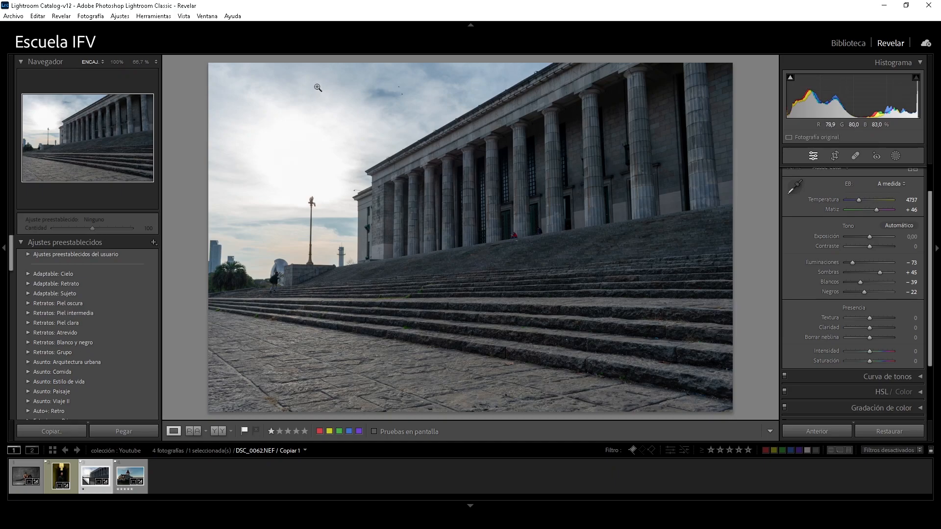
# Try Iluminaciones at +16 with Sombras at −26, and settle on Iluminaciones −64, Sombras +35 and Negros −7
pyautogui.moveTo(853, 263)
pyautogui.mouseDown()
pyautogui.moveTo(875, 260)
pyautogui.moveTo(863, 272)
pyautogui.mouseUp()
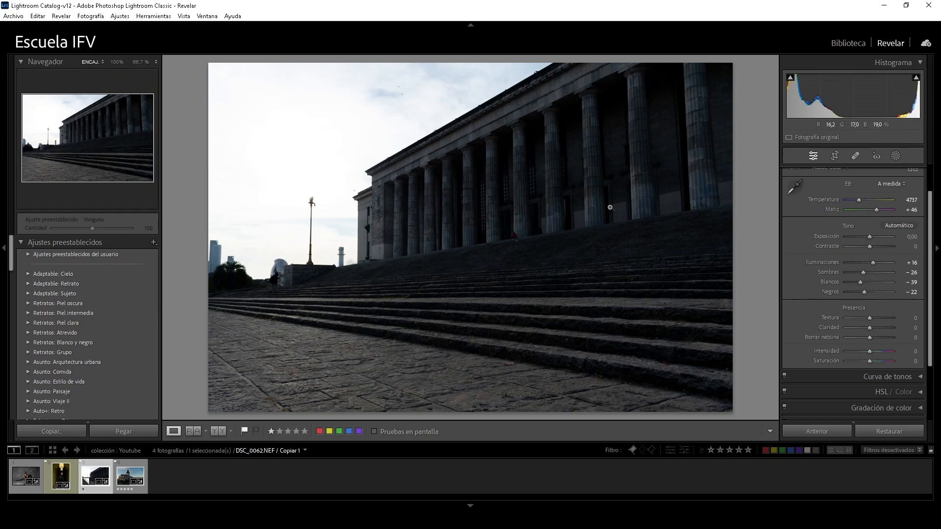
pyautogui.moveTo(863, 274)
pyautogui.mouseDown()
pyautogui.moveTo(875, 271)
pyautogui.moveTo(858, 264)
pyautogui.mouseUp()
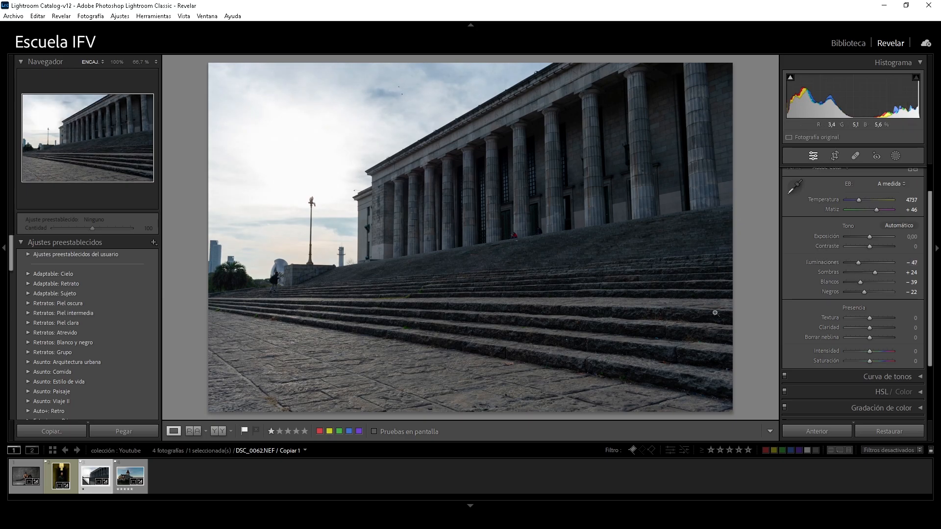
pyautogui.moveTo(857, 265); pyautogui.dragTo(877, 273)
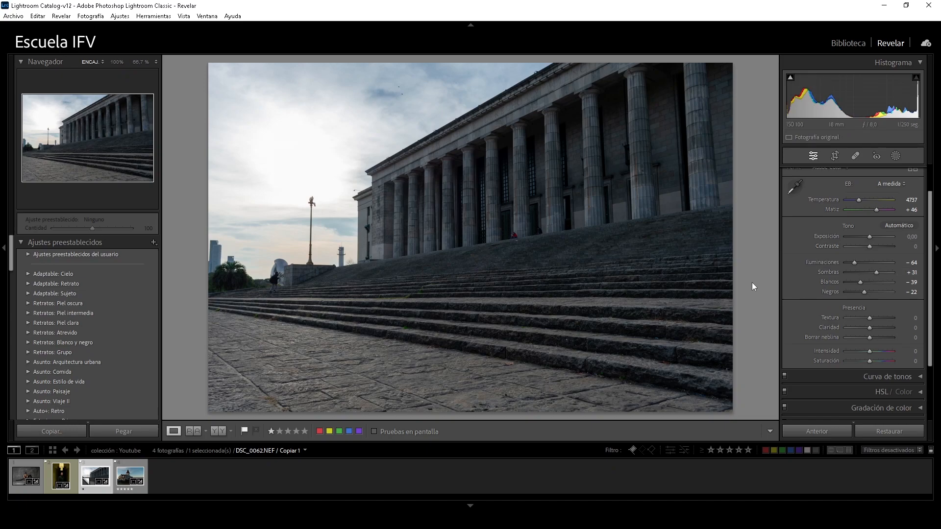
pyautogui.moveTo(853, 262)
pyautogui.mouseDown()
pyautogui.moveTo(879, 262)
pyautogui.moveTo(860, 272)
pyautogui.moveTo(876, 272)
pyautogui.moveTo(869, 263)
pyautogui.moveTo(852, 265)
pyautogui.mouseUp()
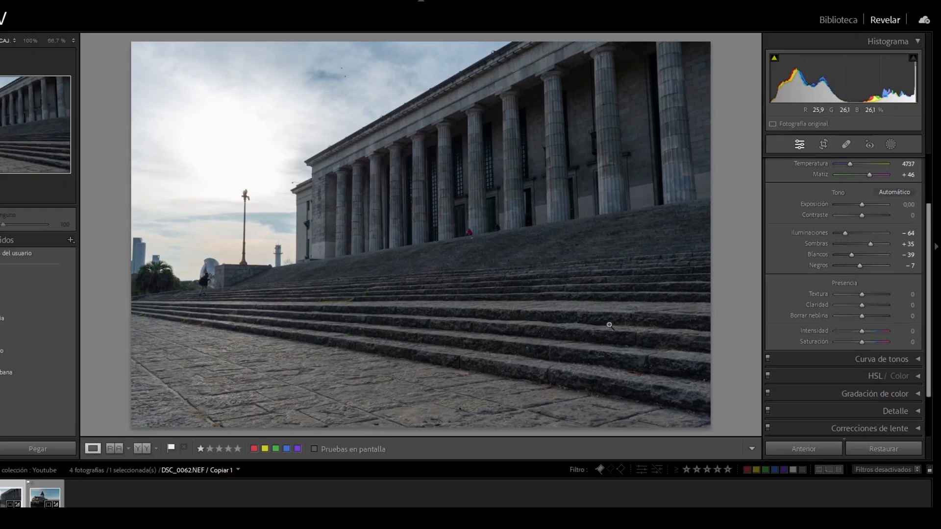
# On a close-up of the stone steps, test Textura at +54, +85 and +35, and reset it to 0
pyautogui.click(514, 345)
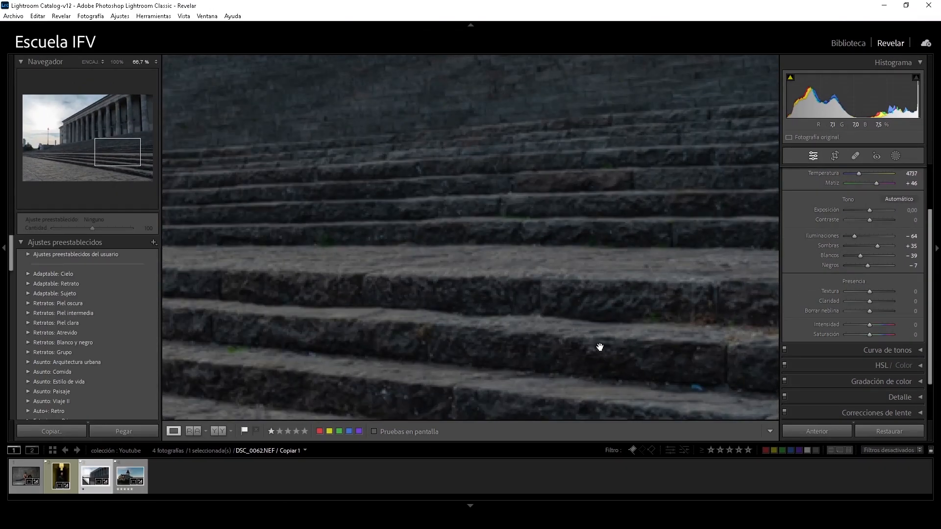
pyautogui.moveTo(452, 384); pyautogui.dragTo(475, 357)
pyautogui.moveTo(616, 329); pyautogui.dragTo(622, 285)
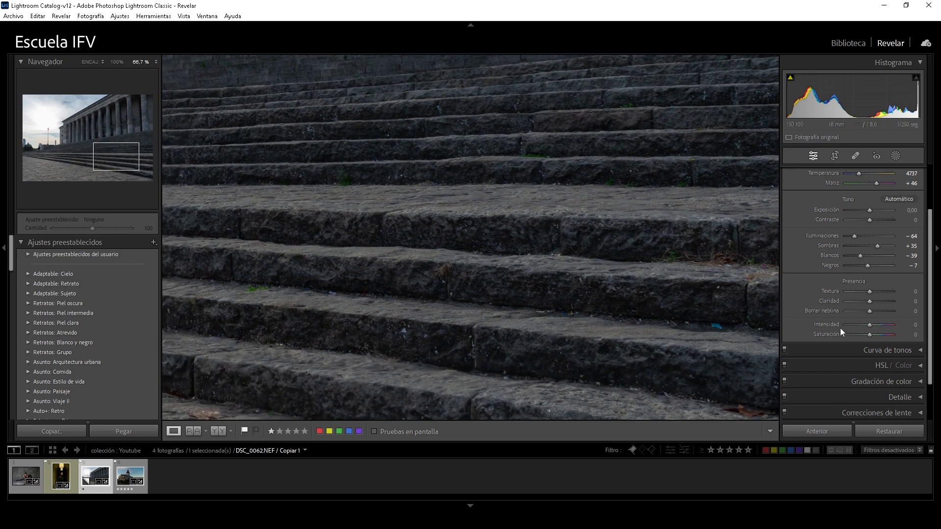
pyautogui.moveTo(868, 294); pyautogui.dragTo(878, 293)
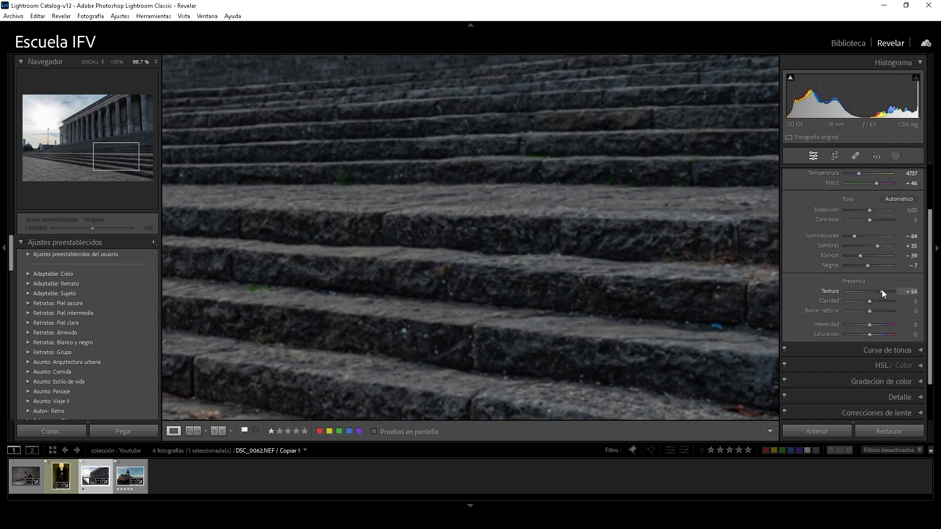
pyautogui.moveTo(885, 290); pyautogui.dragTo(889, 290)
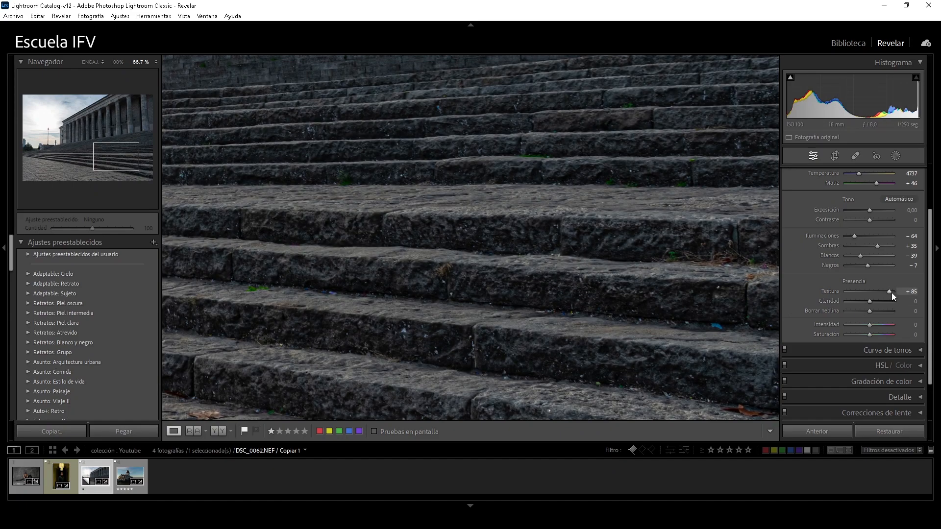
pyautogui.moveTo(890, 293)
pyautogui.mouseDown()
pyautogui.moveTo(842, 295)
pyautogui.moveTo(878, 292)
pyautogui.mouseUp()
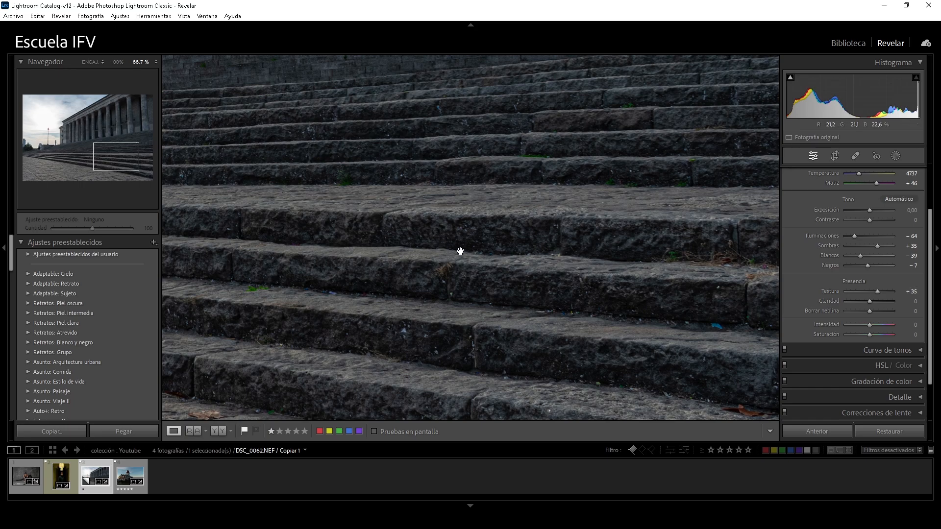
pyautogui.doubleClick(877, 291)
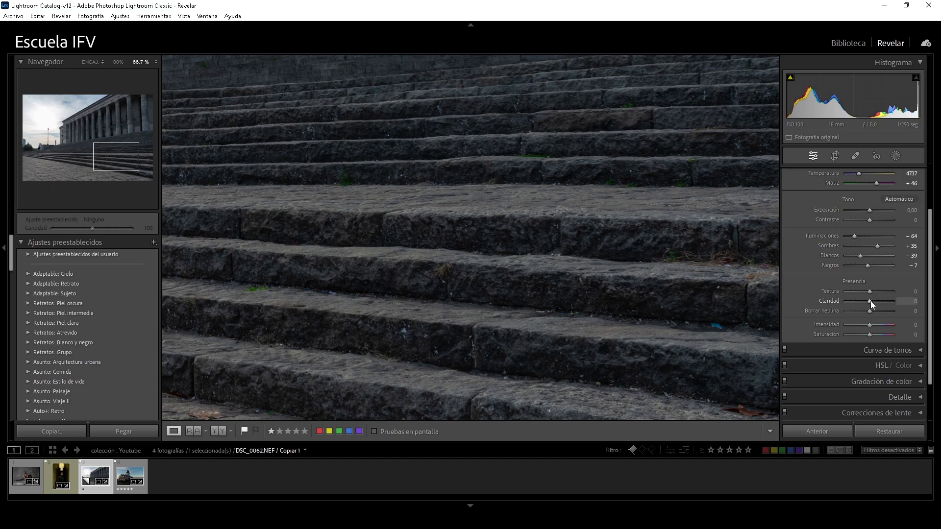
# Test Claridad at +77 and +89 on the stone steps, reset it to 0, and raise Textura to +81
pyautogui.moveTo(871, 301); pyautogui.dragTo(889, 303)
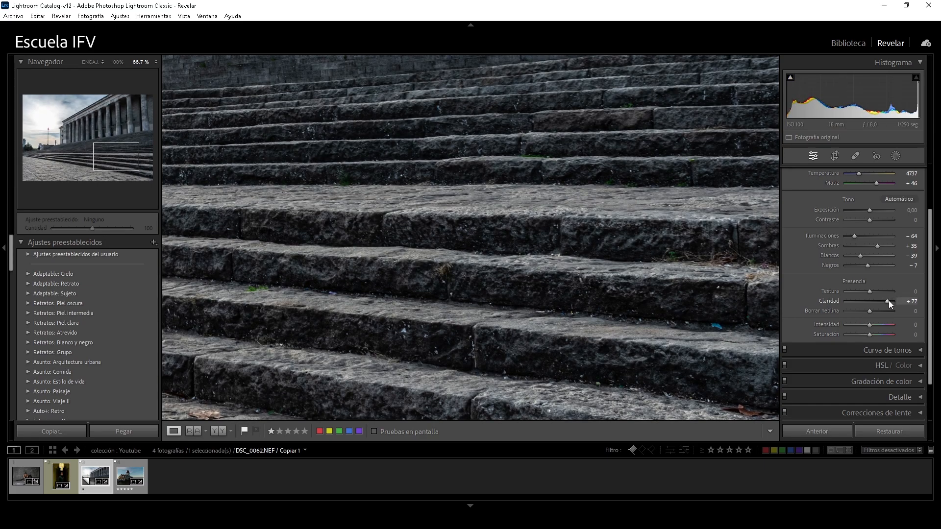
pyautogui.moveTo(889, 301); pyautogui.dragTo(890, 302)
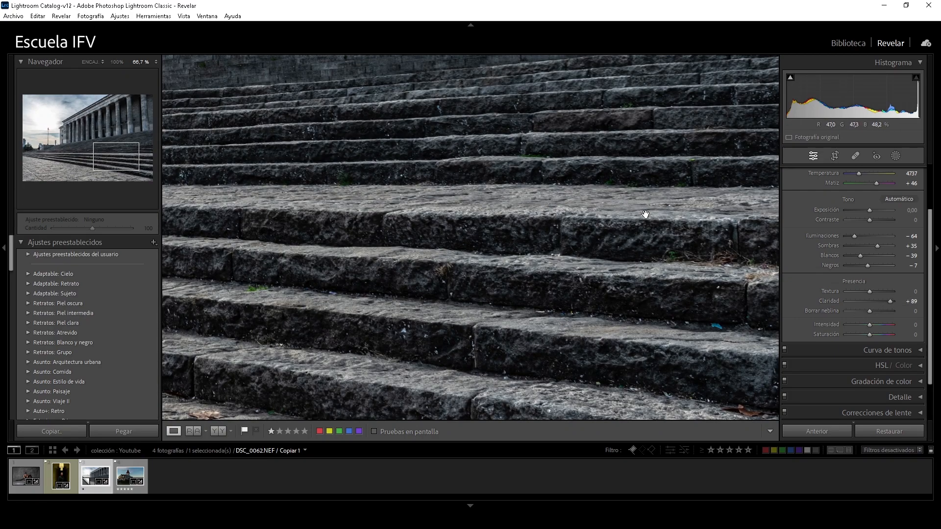
pyautogui.doubleClick(889, 300)
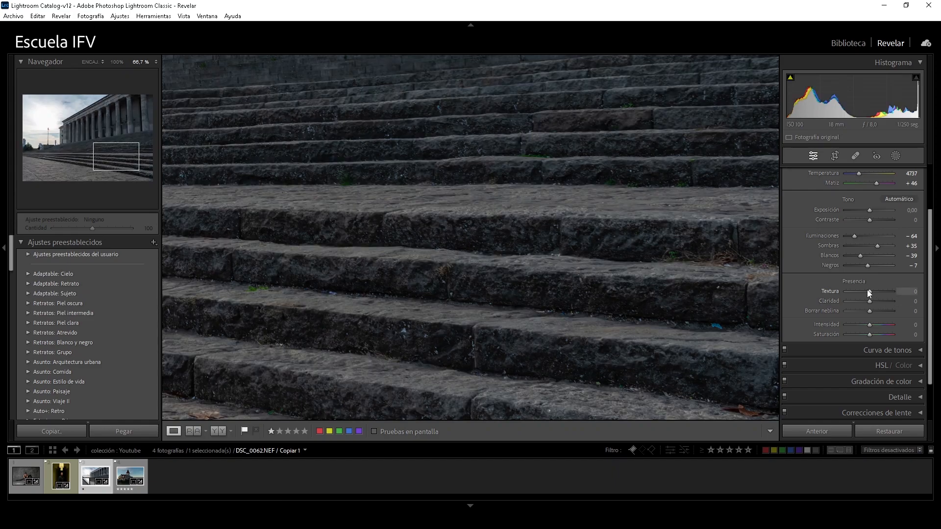
pyautogui.moveTo(872, 291); pyautogui.dragTo(889, 291)
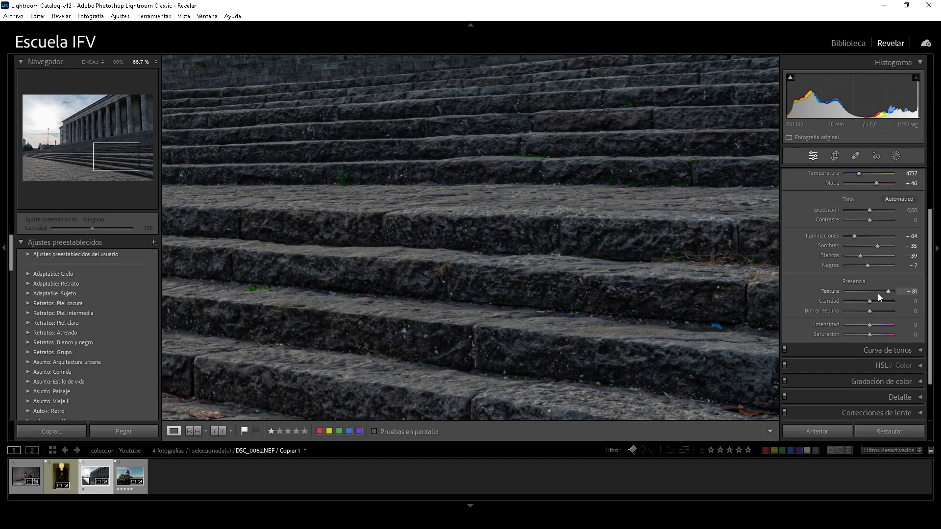
# On the stone steps, lower Textura to +3, test Claridad at +58, and reset both to 0
pyautogui.moveTo(889, 291)
pyautogui.mouseDown()
pyautogui.moveTo(871, 294)
pyautogui.moveTo(883, 305)
pyautogui.mouseUp()
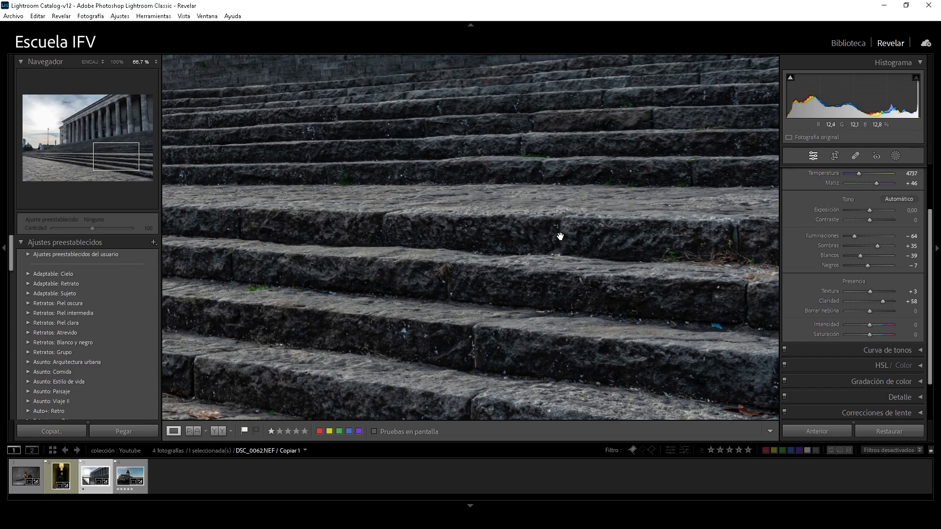
pyautogui.doubleClick(868, 301)
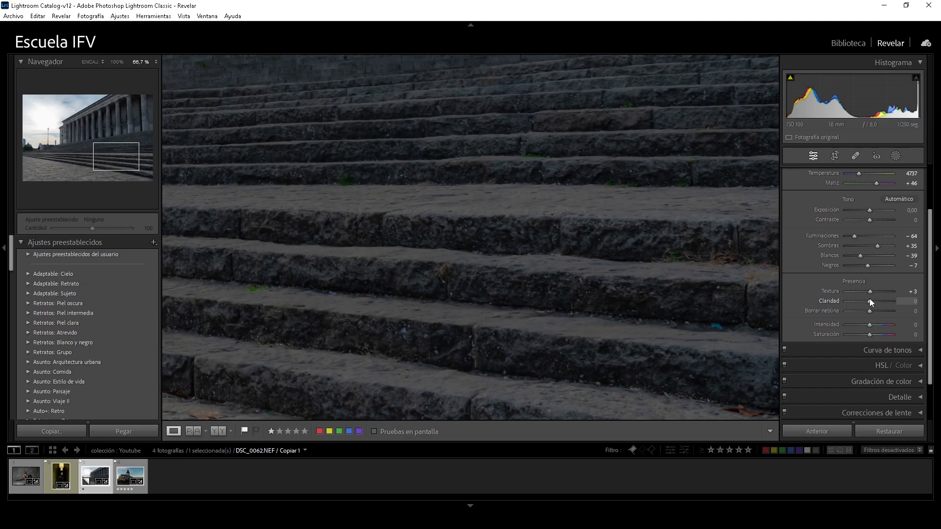
pyautogui.doubleClick(870, 292)
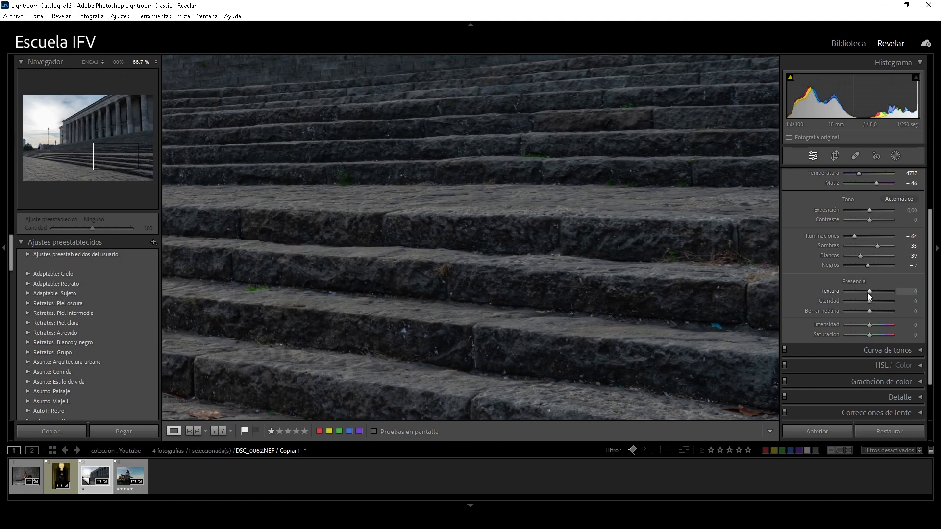
# Test a softening effect on the stone steps with Textura at −33 and a lowered Claridad, and reset both to 0
pyautogui.moveTo(869, 293); pyautogui.dragTo(861, 294)
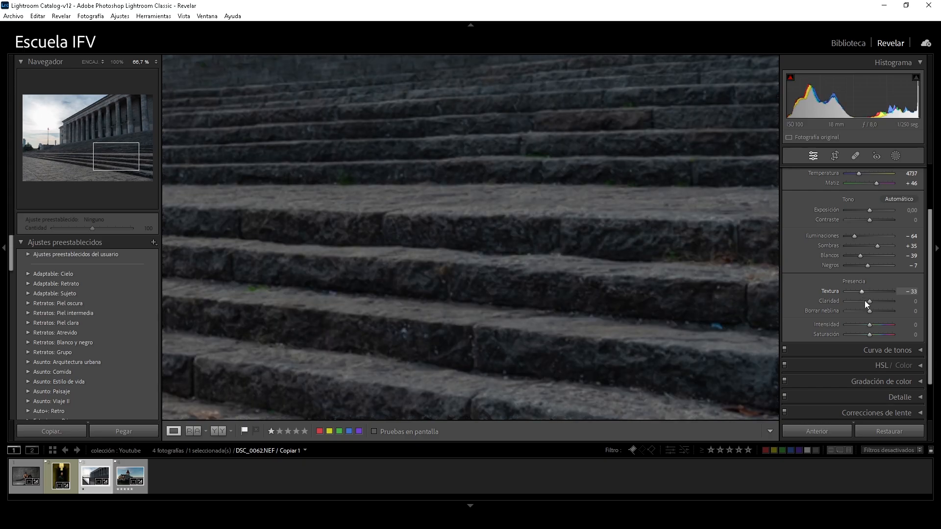
pyautogui.moveTo(867, 302); pyautogui.dragTo(866, 302)
pyautogui.doubleClick(863, 292)
pyautogui.doubleClick(868, 300)
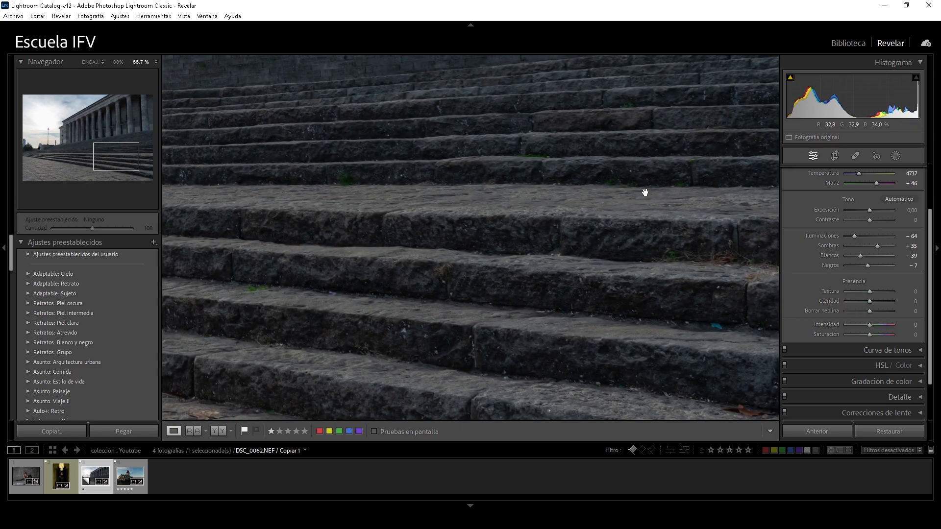
# Set Claridad to +24 and Textura to +14, and return to the view of the whole photo
pyautogui.moveTo(645, 192); pyautogui.dragTo(581, 286)
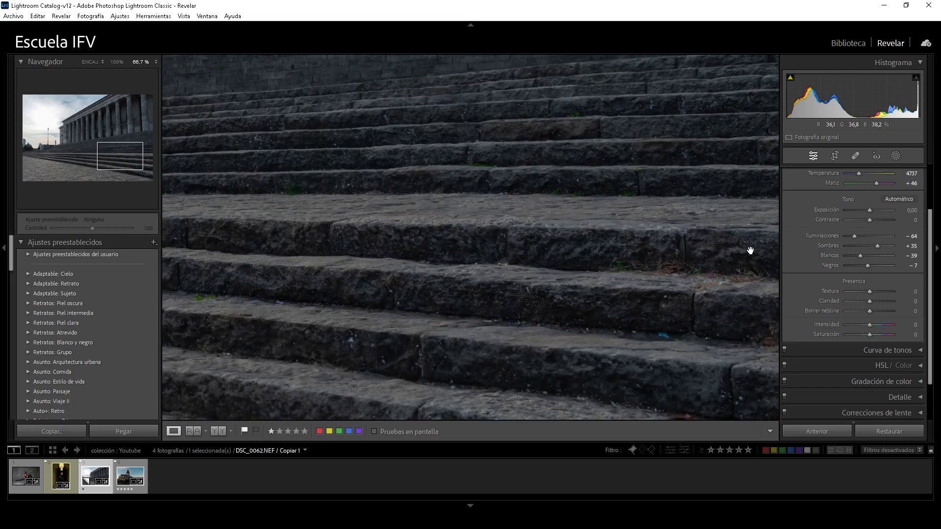
pyautogui.moveTo(871, 301); pyautogui.dragTo(873, 290)
pyautogui.click(632, 274)
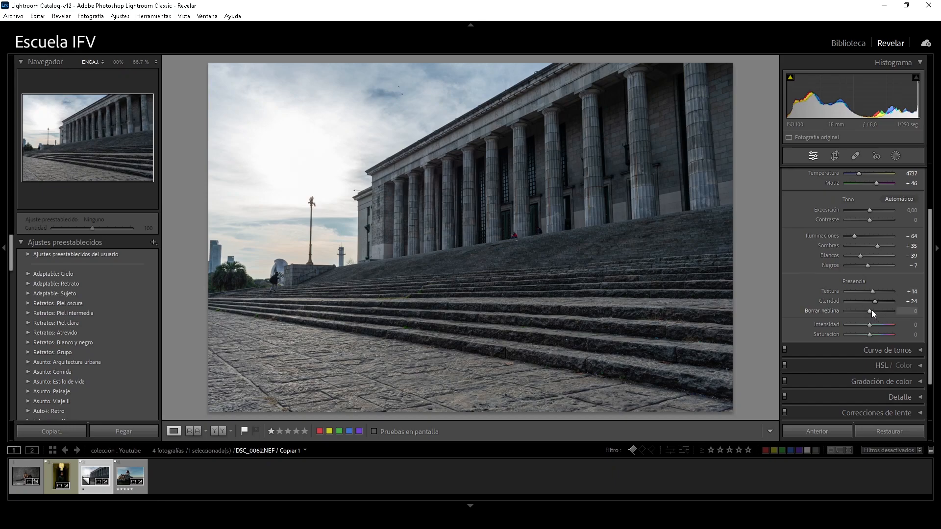
# Test Borrar neblina at +71, reduce it to +31, and settle on +28
pyautogui.moveTo(870, 310)
pyautogui.mouseDown()
pyautogui.moveTo(843, 315)
pyautogui.moveTo(886, 312)
pyautogui.mouseUp()
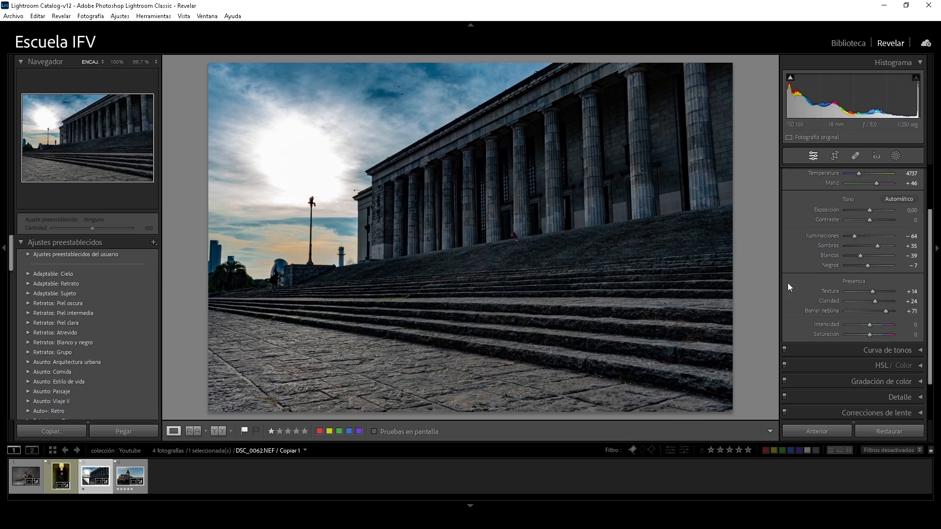
pyautogui.moveTo(886, 311); pyautogui.dragTo(877, 313)
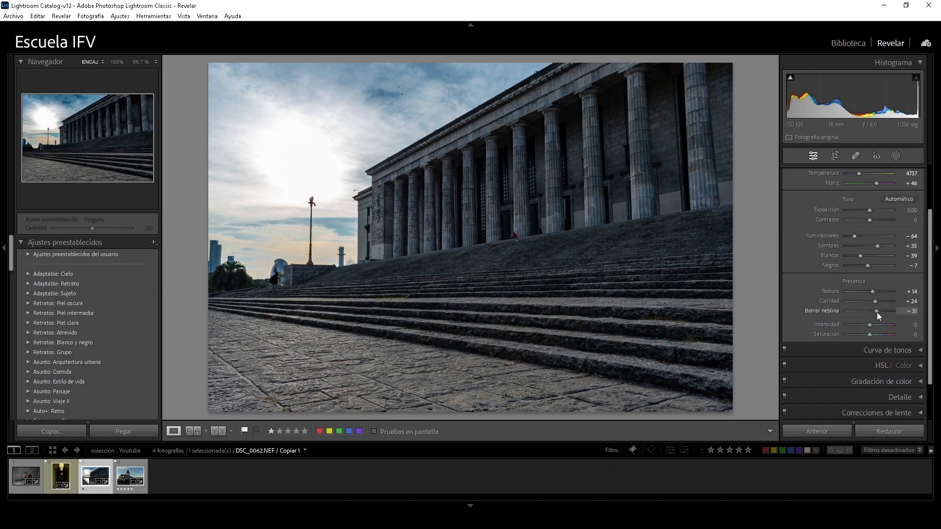
pyautogui.moveTo(877, 312); pyautogui.dragTo(877, 313)
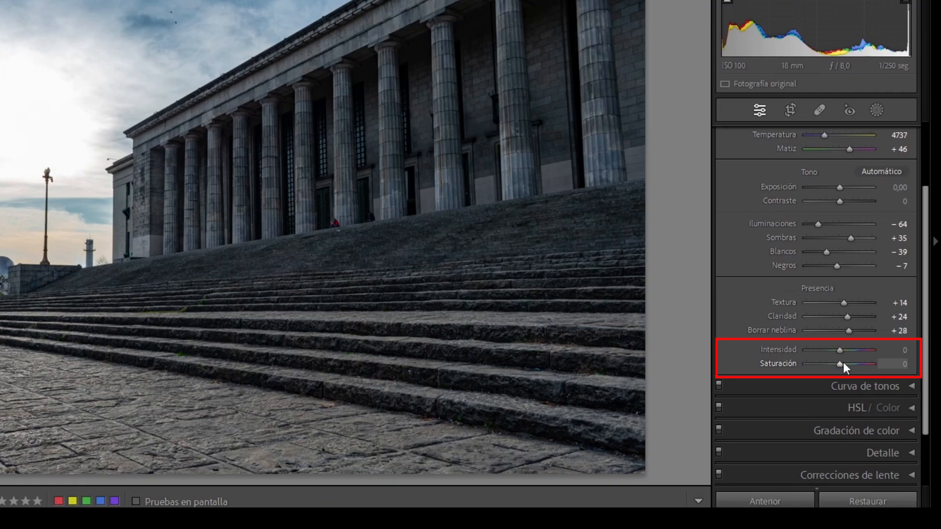
# Test Saturación at +20 and at −100, and reset it to 0
pyautogui.moveTo(843, 363); pyautogui.dragTo(850, 365)
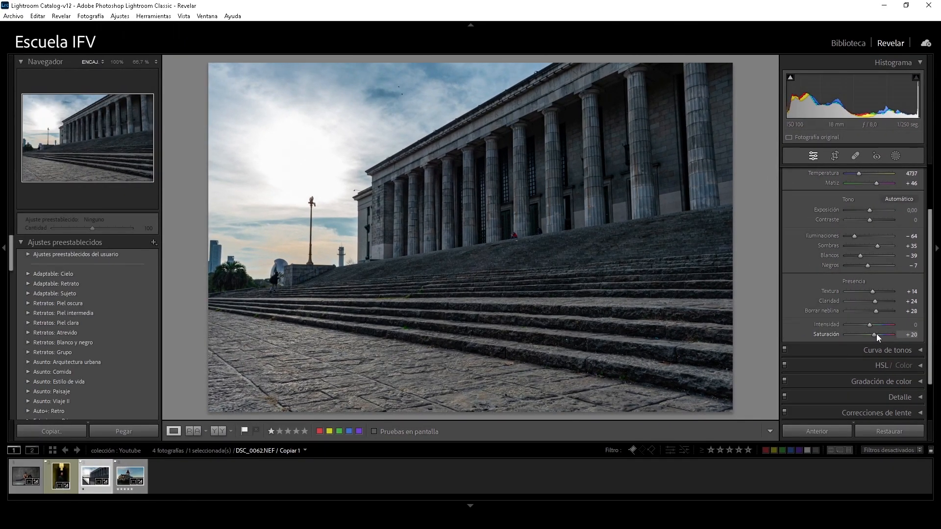
pyautogui.moveTo(877, 334); pyautogui.dragTo(879, 334)
pyautogui.moveTo(878, 336); pyautogui.dragTo(834, 338)
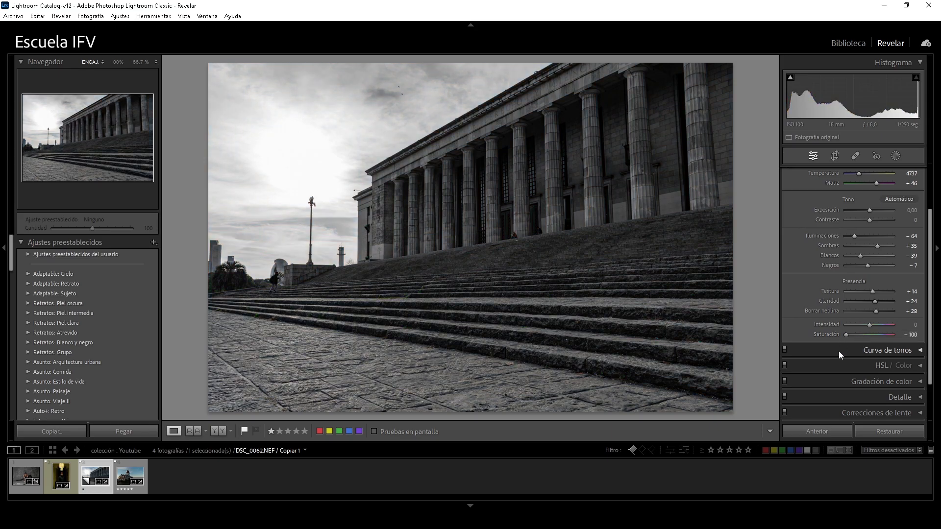
pyautogui.doubleClick(846, 335)
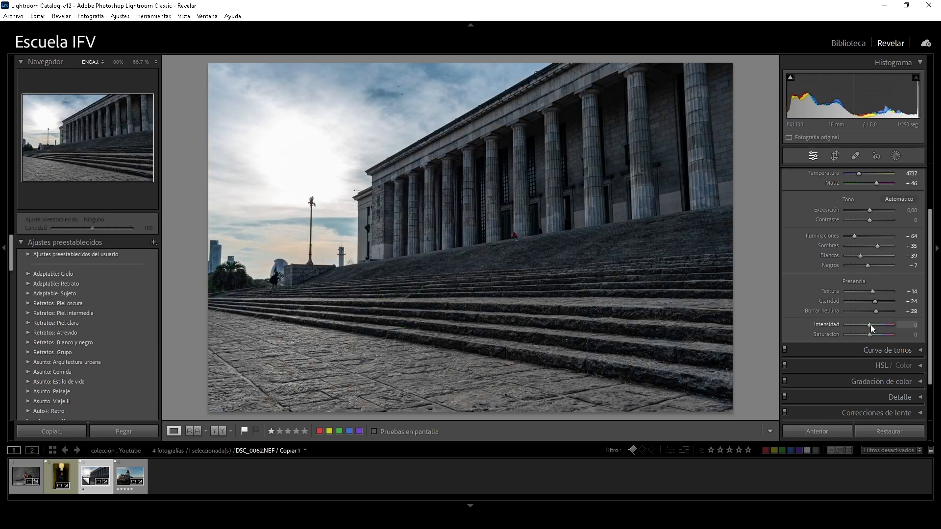
# Try small adjustments of Intensidad and Saturación, and settle on Intensidad +12 and Saturación +5
pyautogui.moveTo(872, 325); pyautogui.dragTo(873, 324)
pyautogui.moveTo(872, 324); pyautogui.dragTo(872, 325)
pyautogui.doubleClick(873, 325)
pyautogui.moveTo(872, 335); pyautogui.dragTo(872, 335)
pyautogui.moveTo(871, 324); pyautogui.dragTo(873, 325)
pyautogui.moveTo(872, 336); pyautogui.dragTo(873, 335)
pyautogui.moveTo(873, 325)
pyautogui.mouseDown()
pyautogui.moveTo(857, 326)
pyautogui.moveTo(871, 334)
pyautogui.mouseUp()
pyautogui.moveTo(873, 325); pyautogui.dragTo(873, 325)
# Darken the photo with Exposición at −0,37 and cool it with Temperatura at 4632
pyautogui.scroll(1, 874, 327)
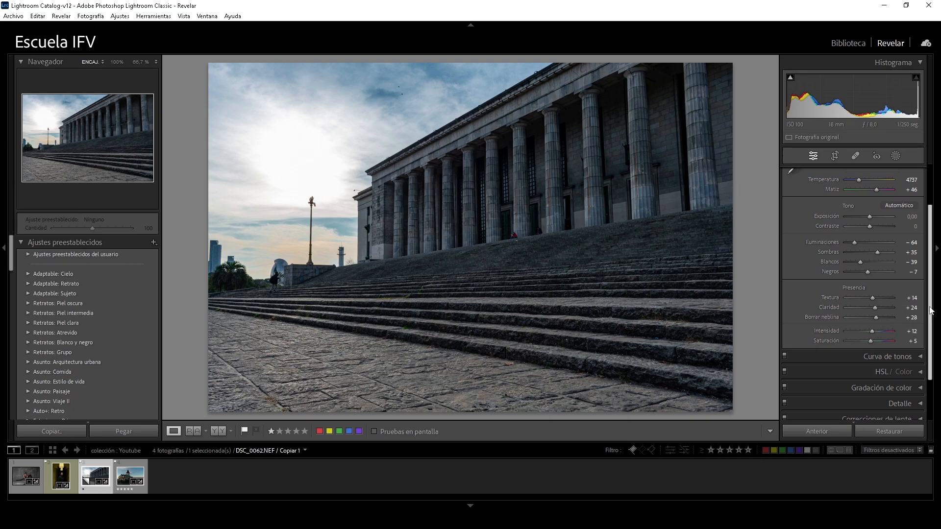
pyautogui.scroll(3, 931, 286)
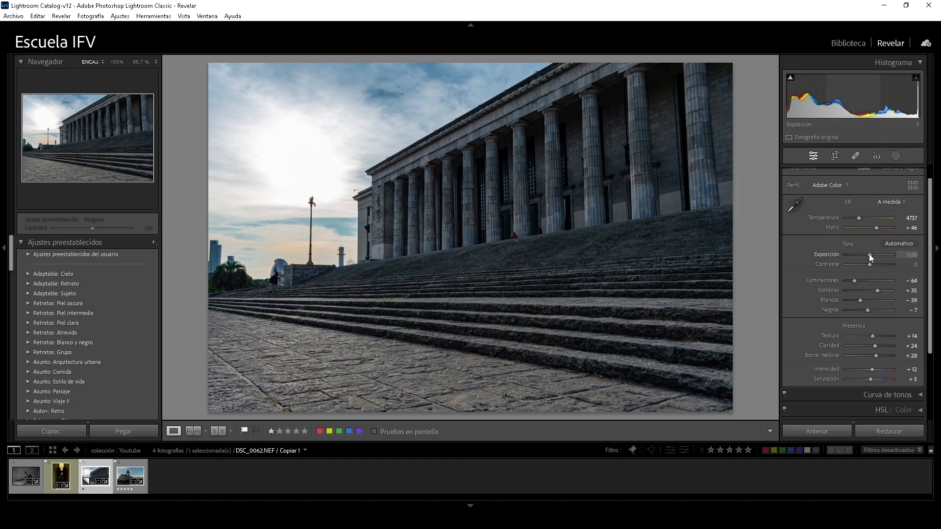
pyautogui.moveTo(869, 253); pyautogui.dragTo(866, 254)
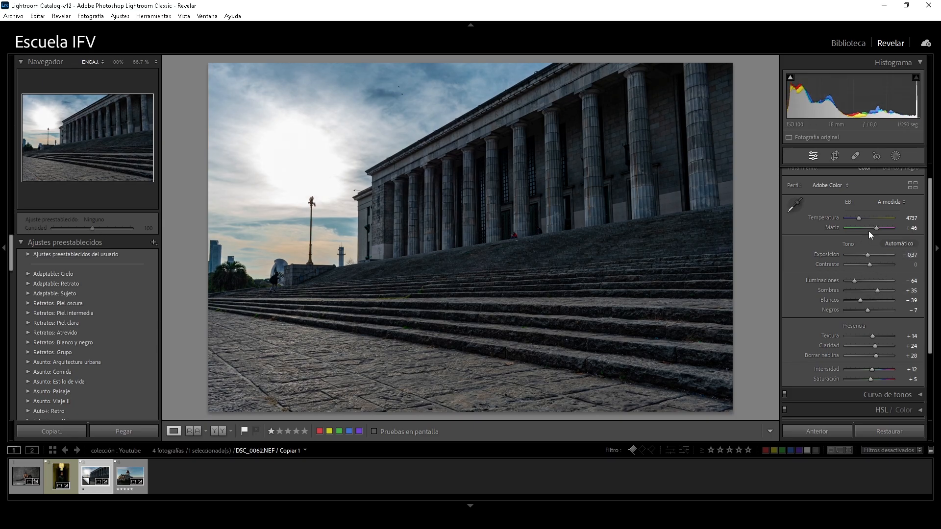
pyautogui.moveTo(859, 219); pyautogui.dragTo(858, 218)
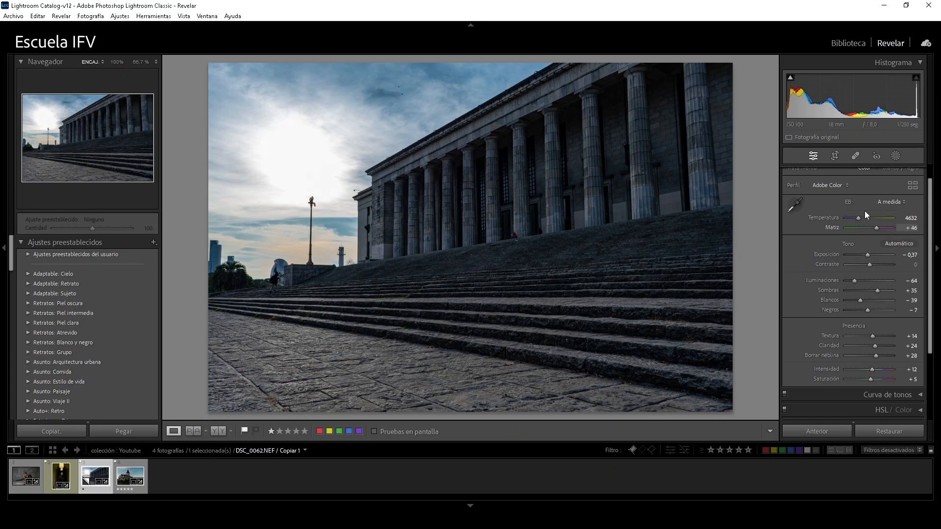
# Refine the tone settings to Contraste +3, Iluminaciones −62, Sombras +45 and Blancos −41
pyautogui.scroll(1, 928, 272)
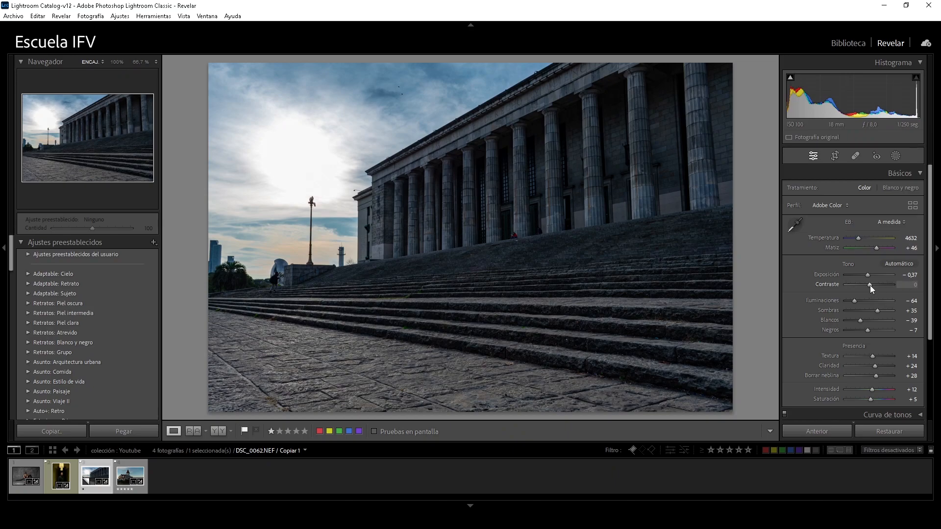
pyautogui.moveTo(871, 285); pyautogui.dragTo(871, 286)
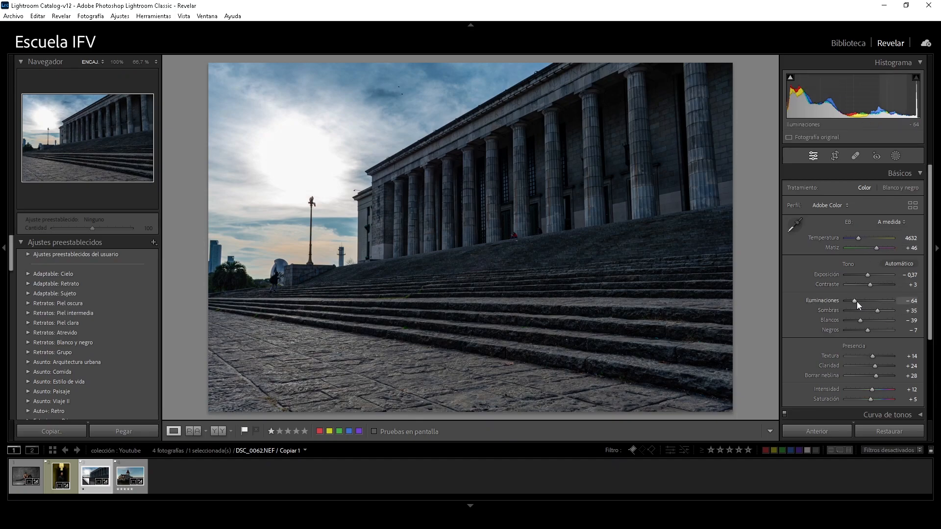
pyautogui.moveTo(854, 301); pyautogui.dragTo(878, 310)
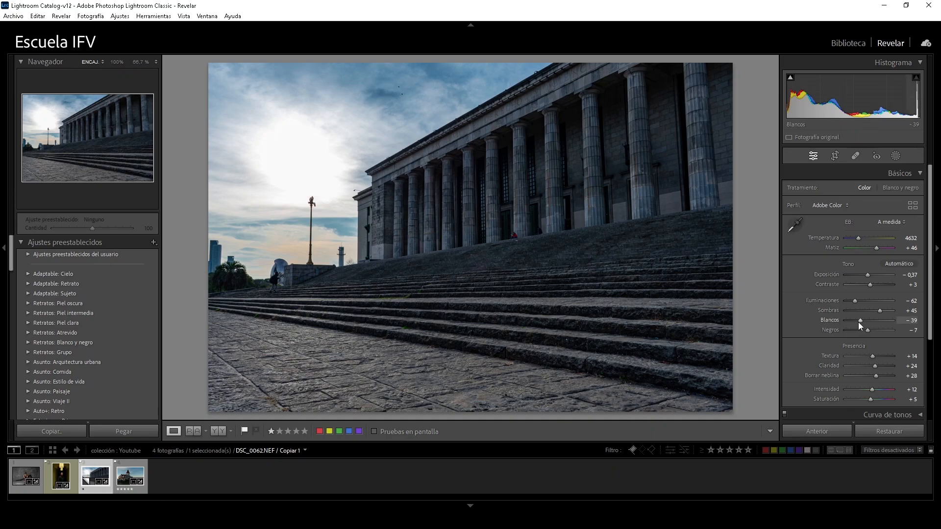
pyautogui.moveTo(860, 322); pyautogui.dragTo(859, 322)
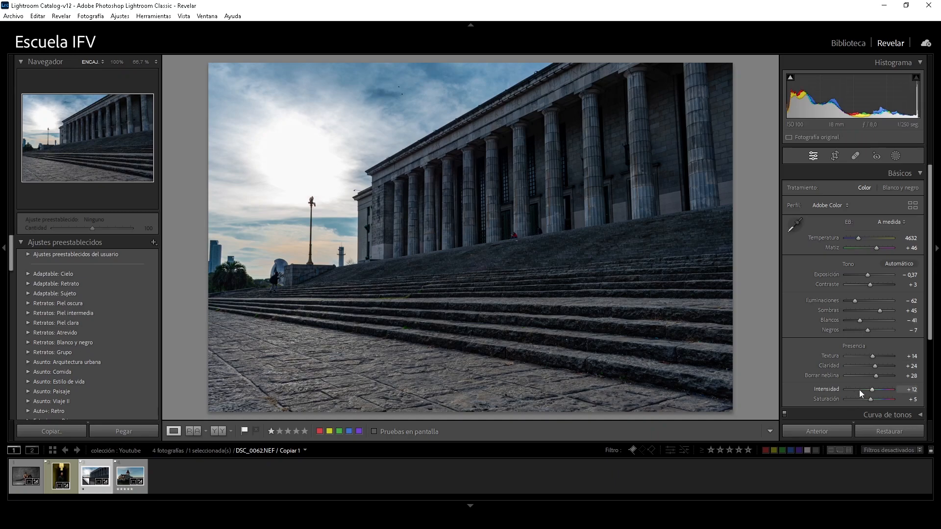